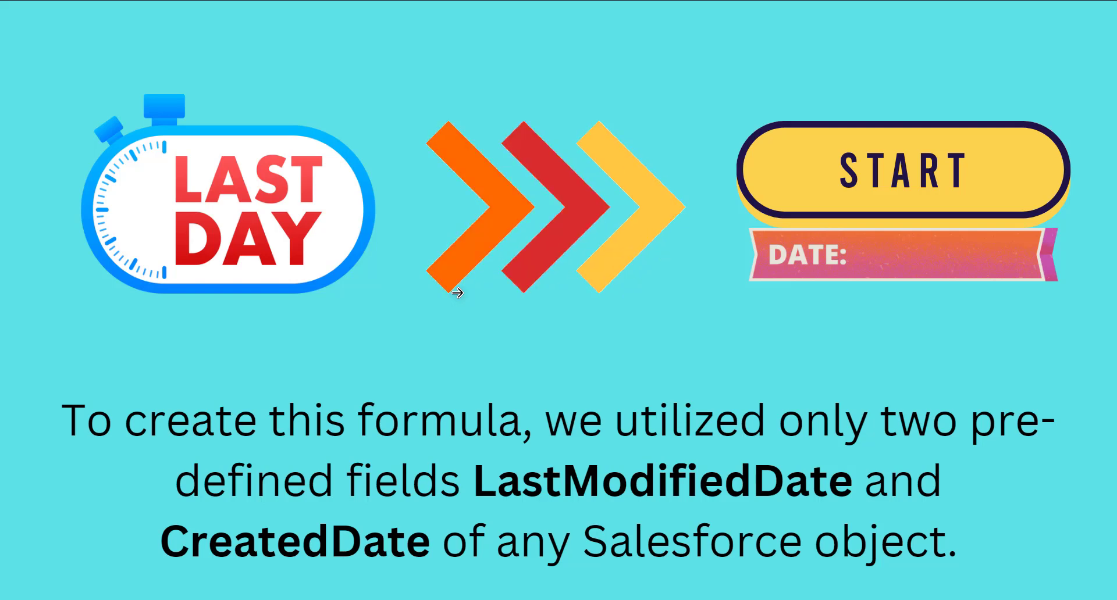
- Open the Contact object in Object Manager after filtering the object list by 'contact'
{"action": "left_click", "coordinate": [426, 150]}
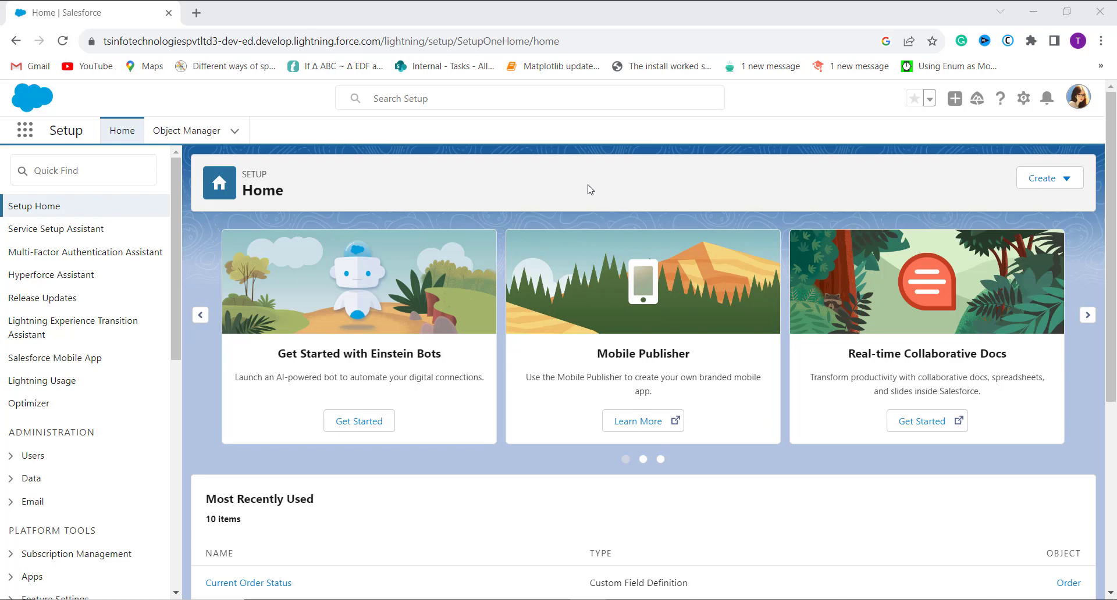
{"action": "left_click", "coordinate": [207, 138]}
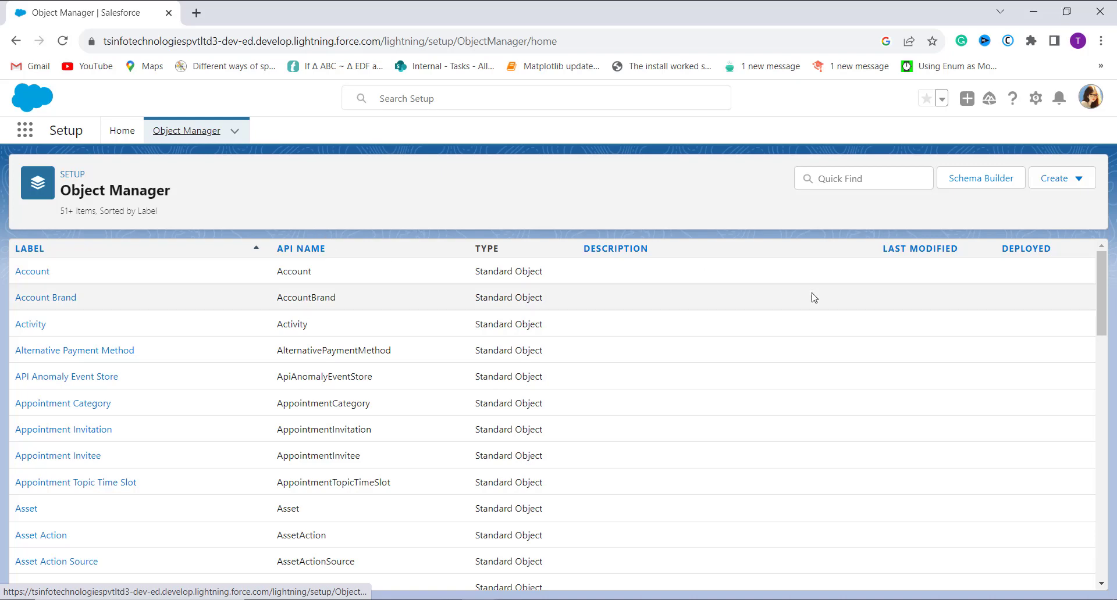
{"action": "left_click", "coordinate": [831, 181]}
{"action": "type", "text": "co"}
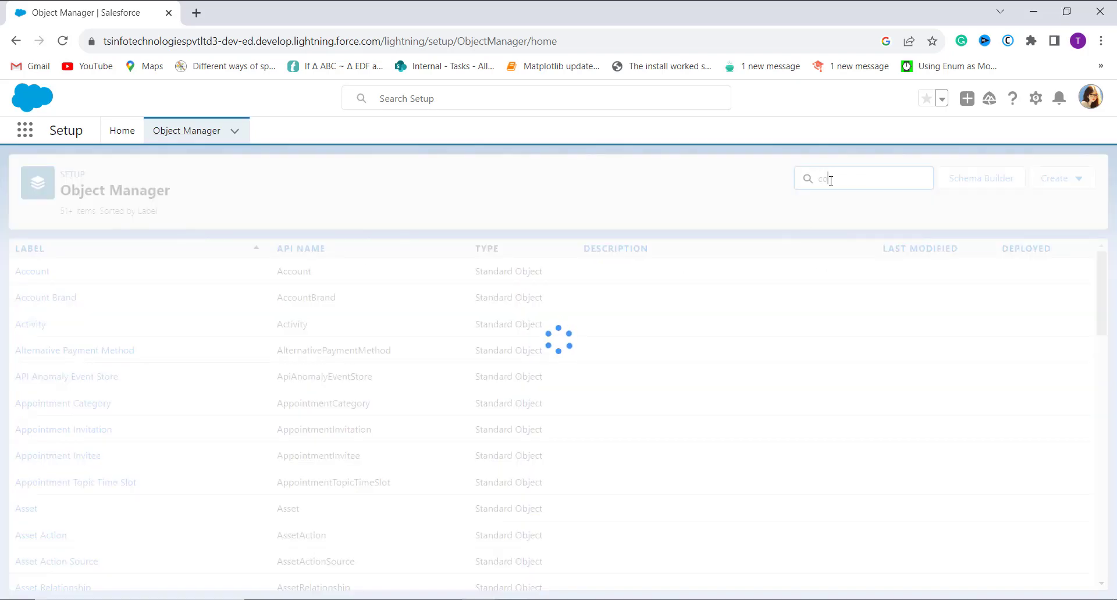
{"action": "type", "text": "ntact"}
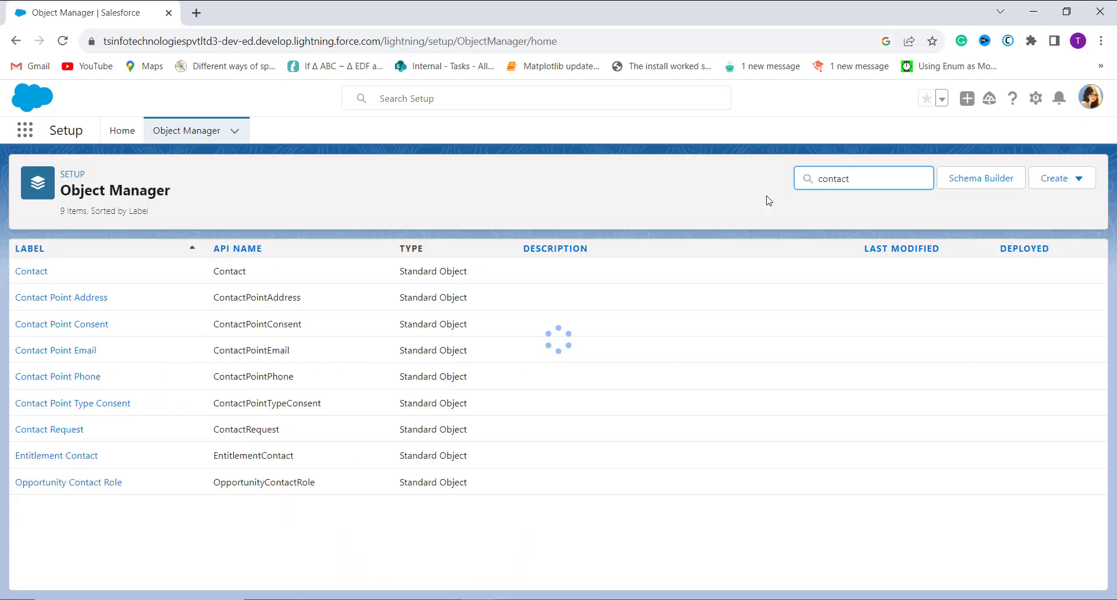
{"action": "left_click", "coordinate": [33, 278]}
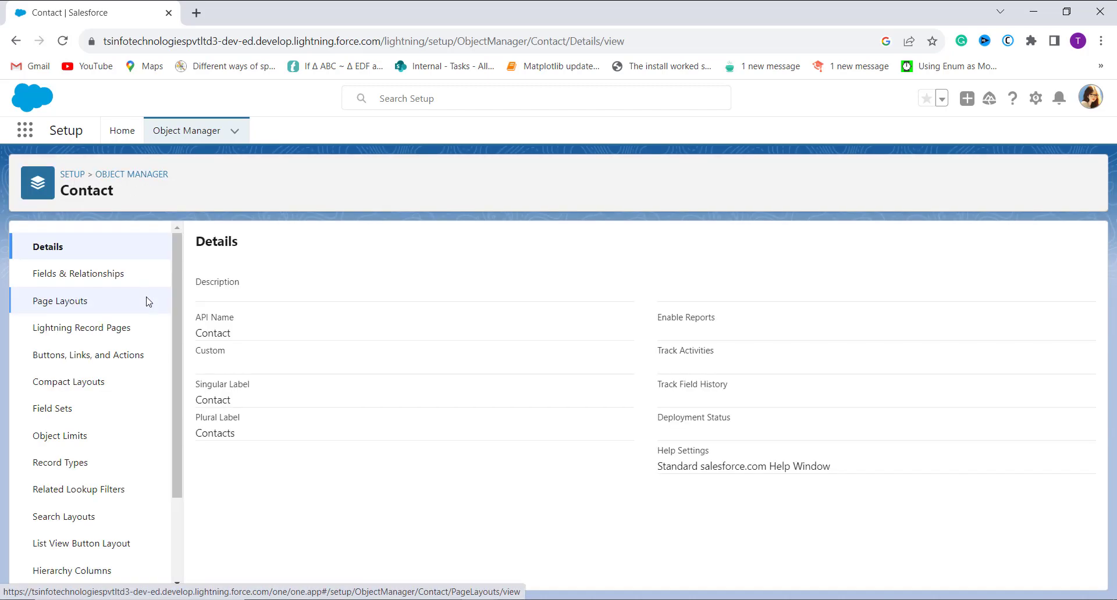
- Start a new Contact custom field in Fields & Relationships with Formula as its data type
{"action": "left_click", "coordinate": [108, 282]}
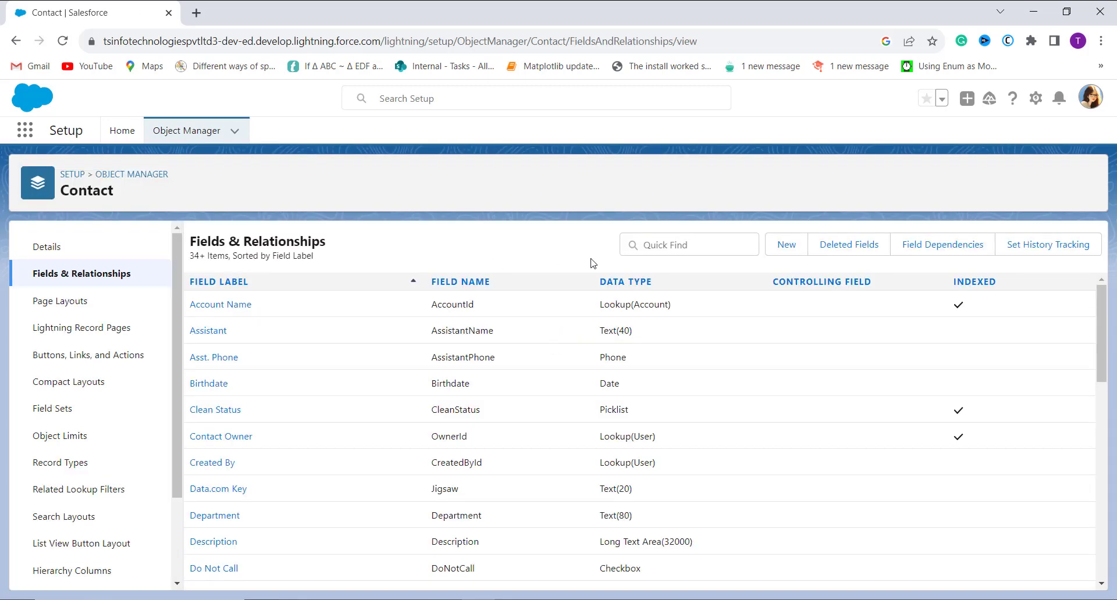
{"action": "left_click", "coordinate": [787, 245]}
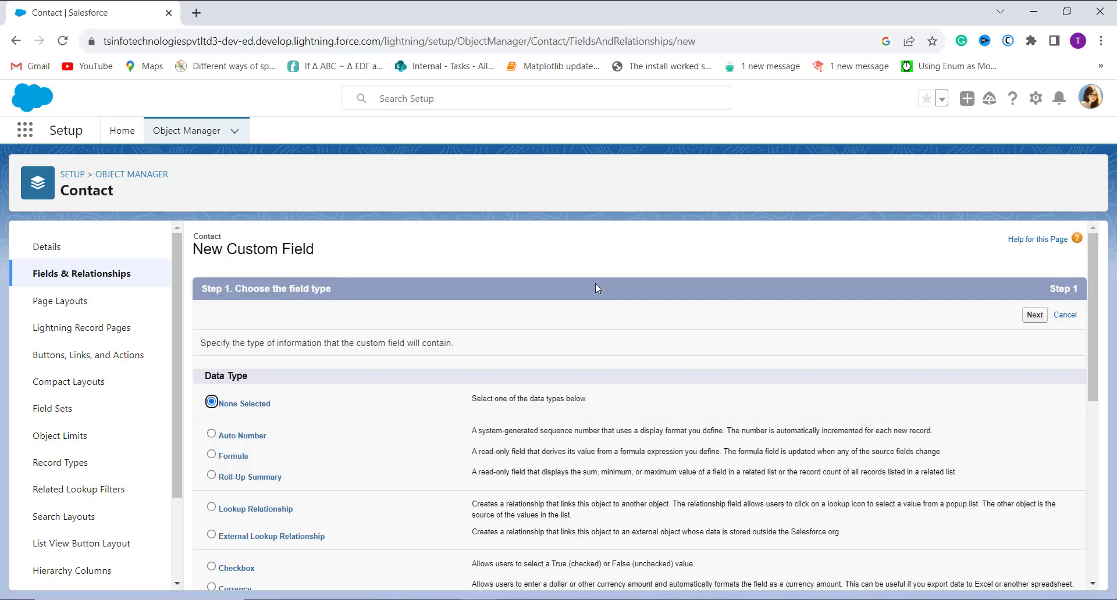
{"action": "scroll", "coordinate": [595, 283], "scroll_direction": "down", "scroll_amount": 1}
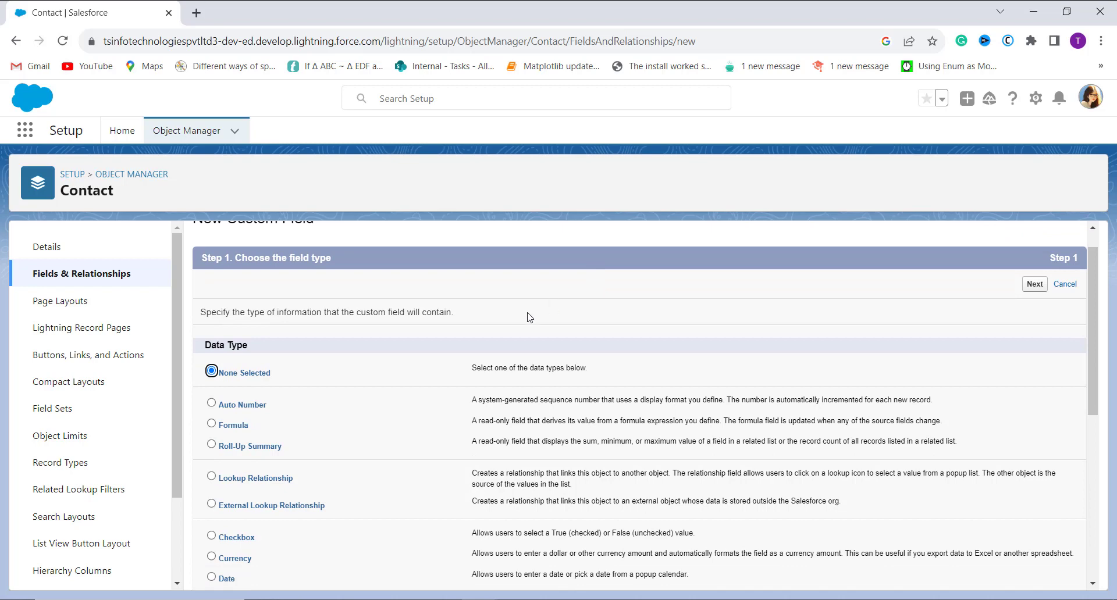
{"action": "left_click", "coordinate": [227, 428]}
{"action": "scroll", "coordinate": [378, 435], "scroll_direction": "down", "scroll_amount": 1}
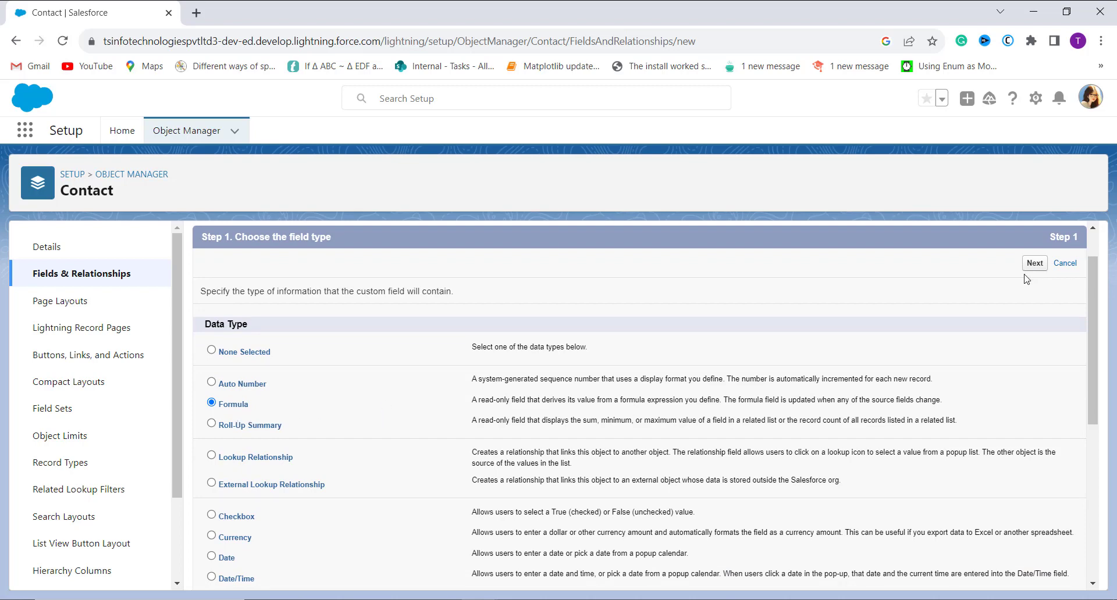
{"action": "left_click", "coordinate": [1036, 266]}
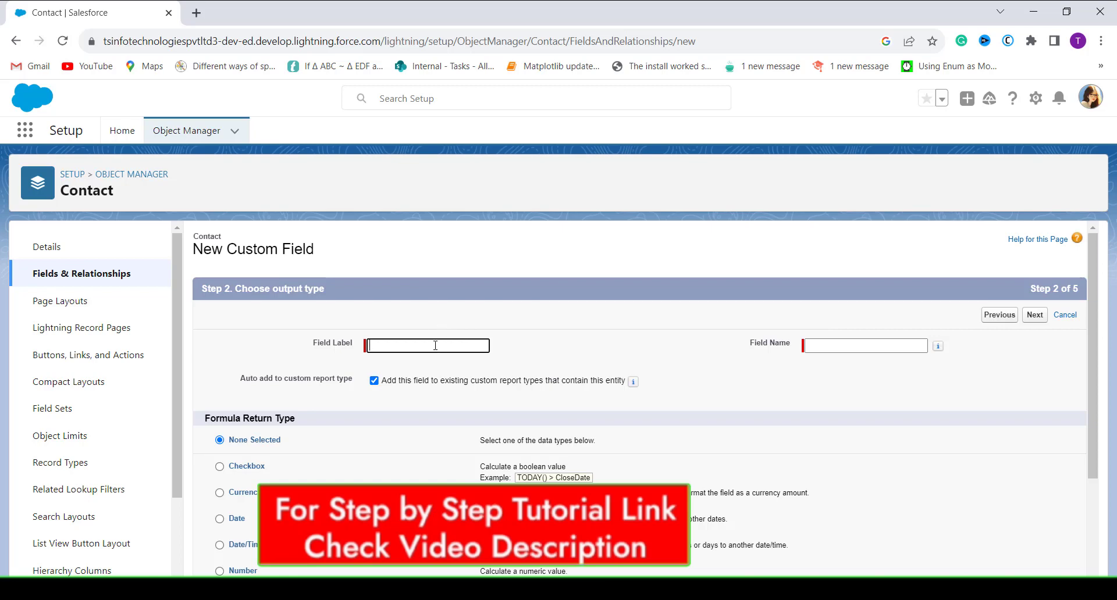
- Label the formula field 'Last Activity Date' (name Last_Activity_Date) with a Date return type
{"action": "type", "text": "Last Activity Date"}
{"action": "key", "text": "Tab"}
{"action": "scroll", "coordinate": [791, 404], "scroll_direction": "down", "scroll_amount": 2}
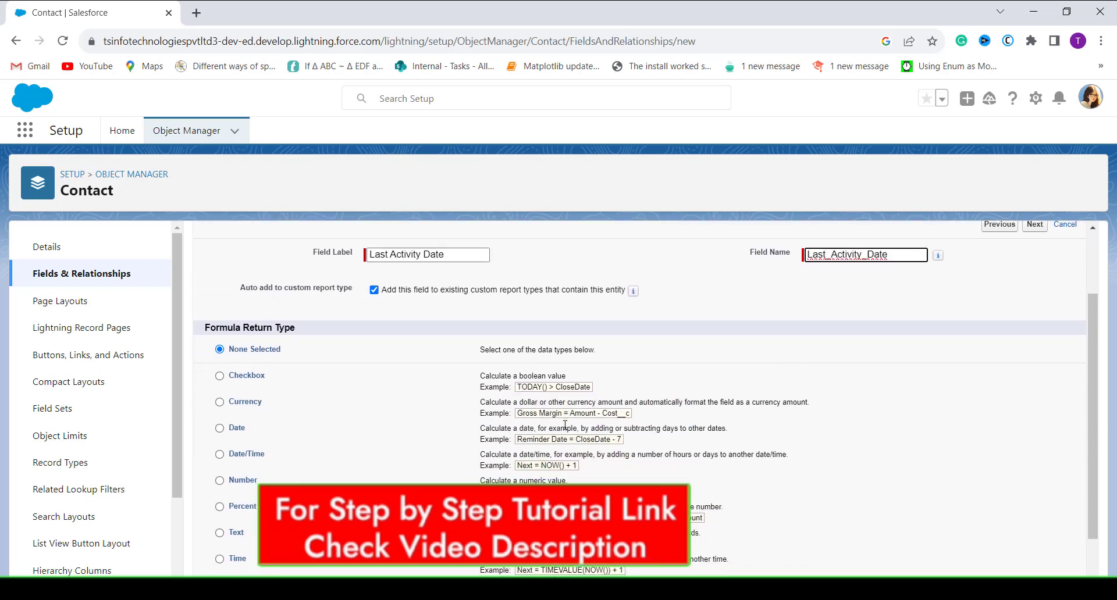
{"action": "scroll", "coordinate": [565, 425], "scroll_direction": "down", "scroll_amount": 1}
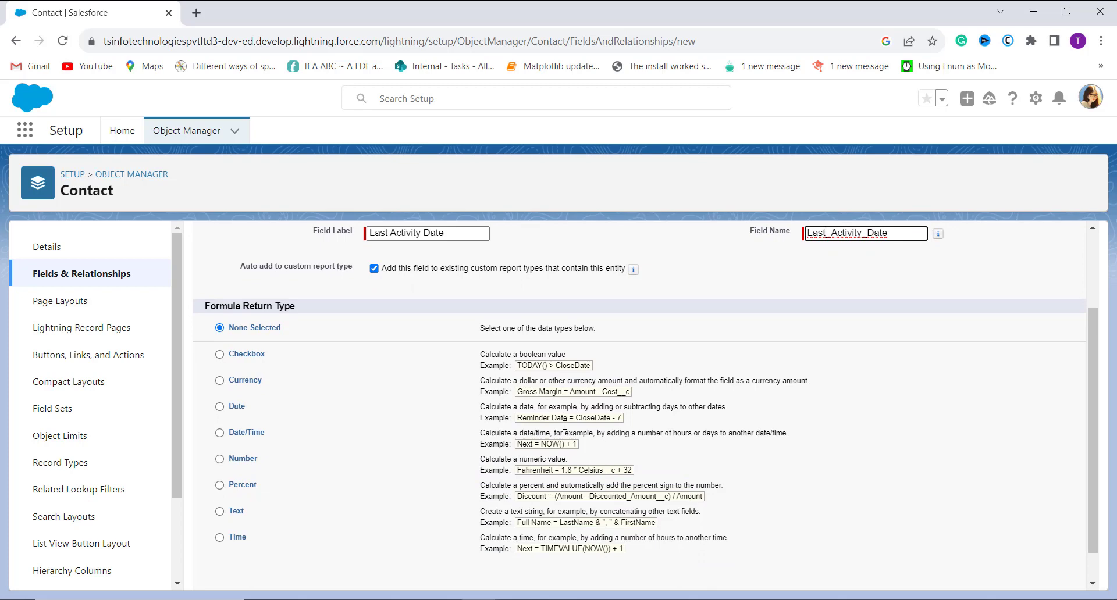
{"action": "left_click", "coordinate": [229, 412]}
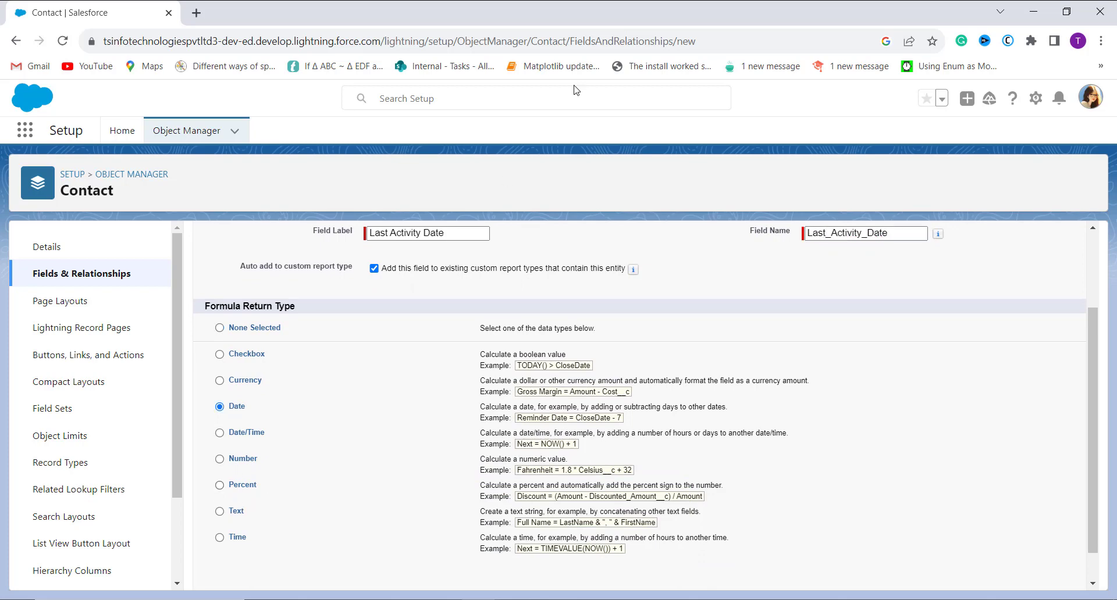
{"action": "scroll", "coordinate": [680, 307], "scroll_direction": "up", "scroll_amount": 2}
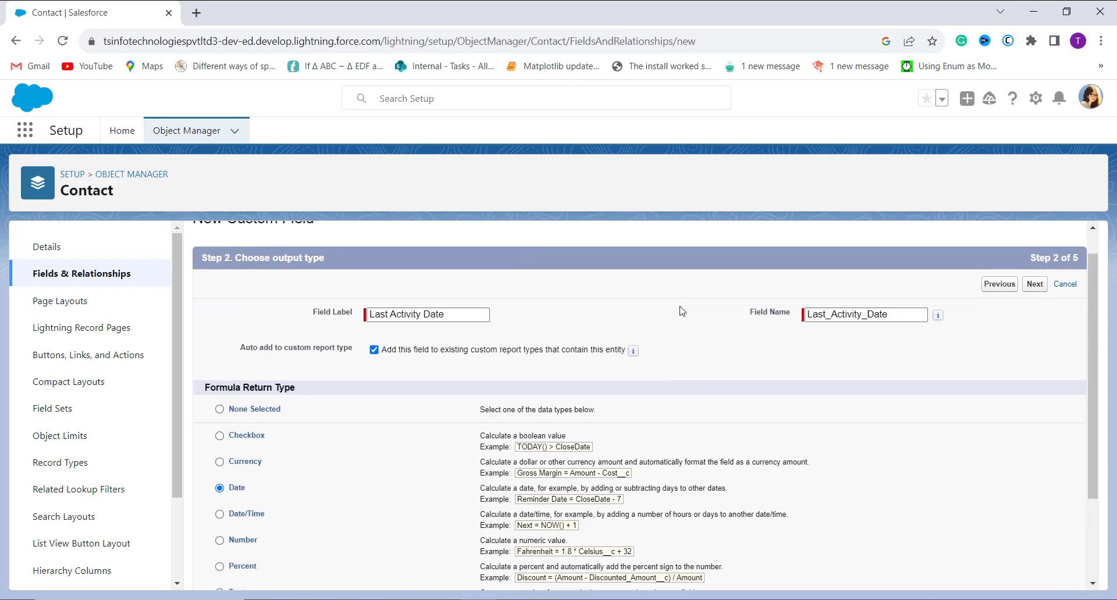
{"action": "left_click", "coordinate": [1033, 284]}
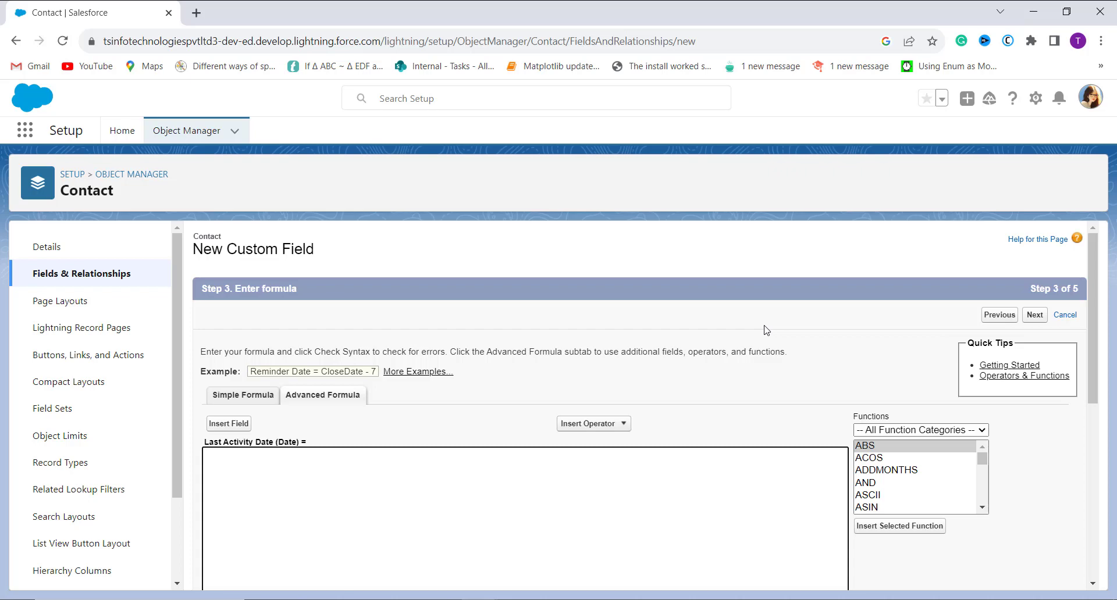
- Paste a nested IF/ISBLANK formula that returns LastModifiedDate, else CreatedDate, else null
{"action": "scroll", "coordinate": [814, 349], "scroll_direction": "down", "scroll_amount": 2}
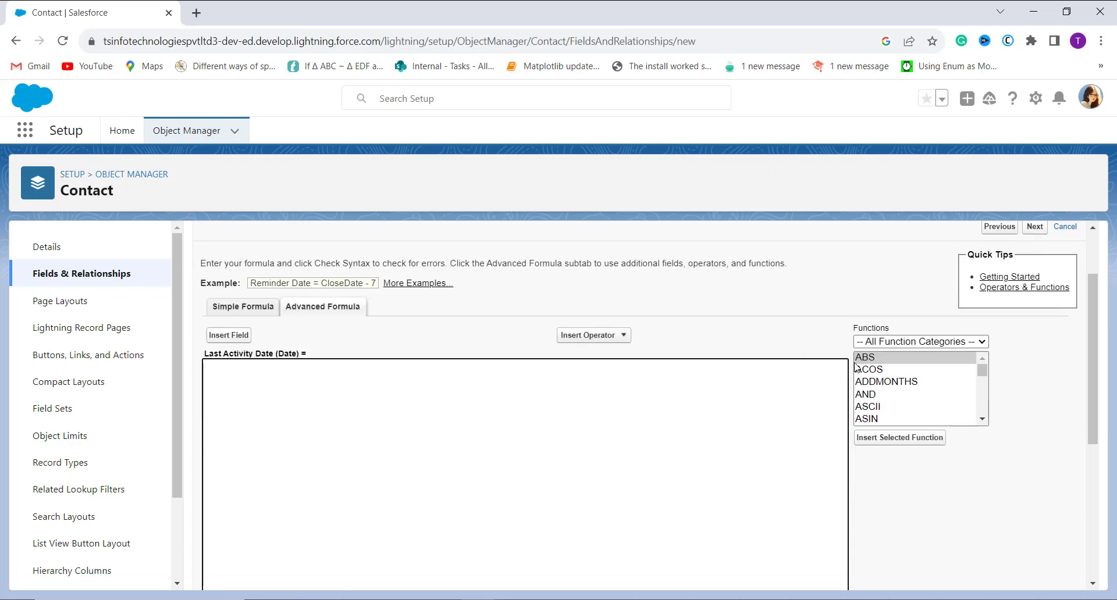
{"action": "left_click", "coordinate": [894, 342]}
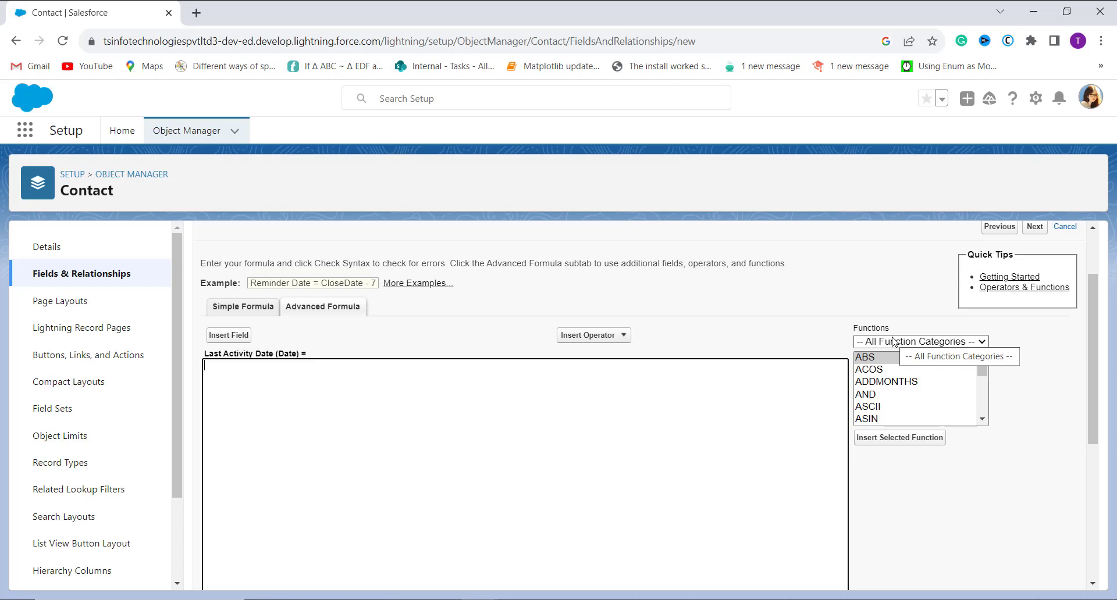
{"action": "left_click", "coordinate": [640, 400]}
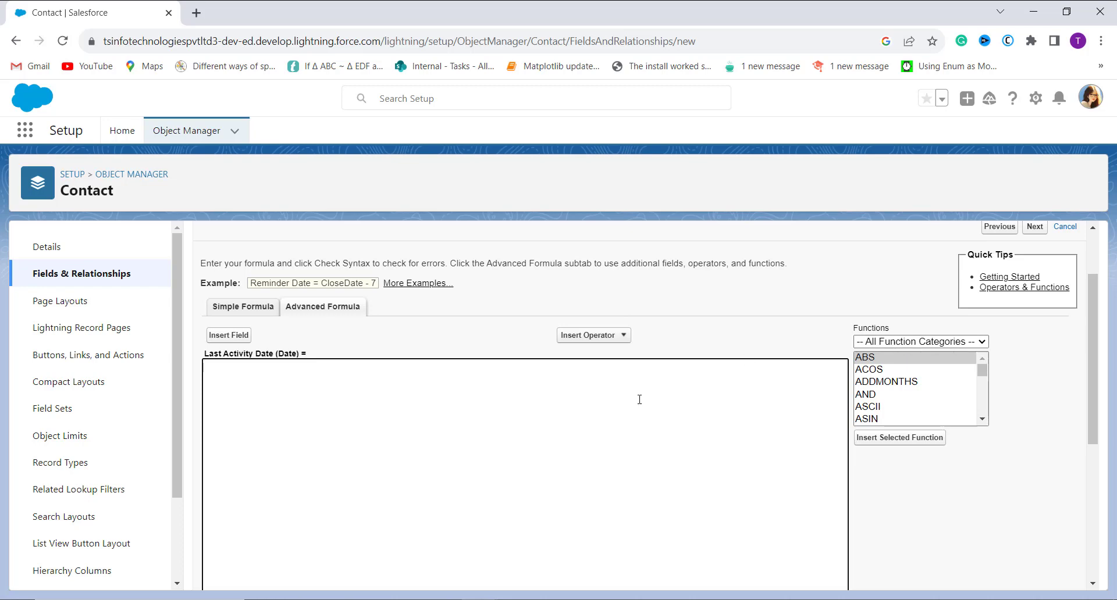
{"action": "left_click", "coordinate": [622, 339]}
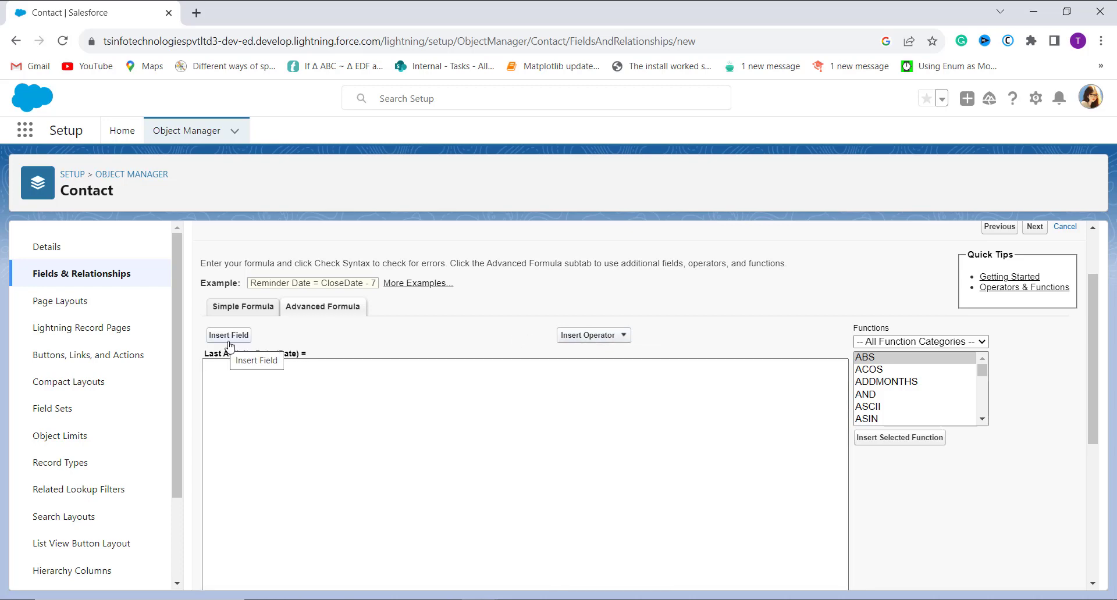
{"action": "left_click", "coordinate": [250, 401]}
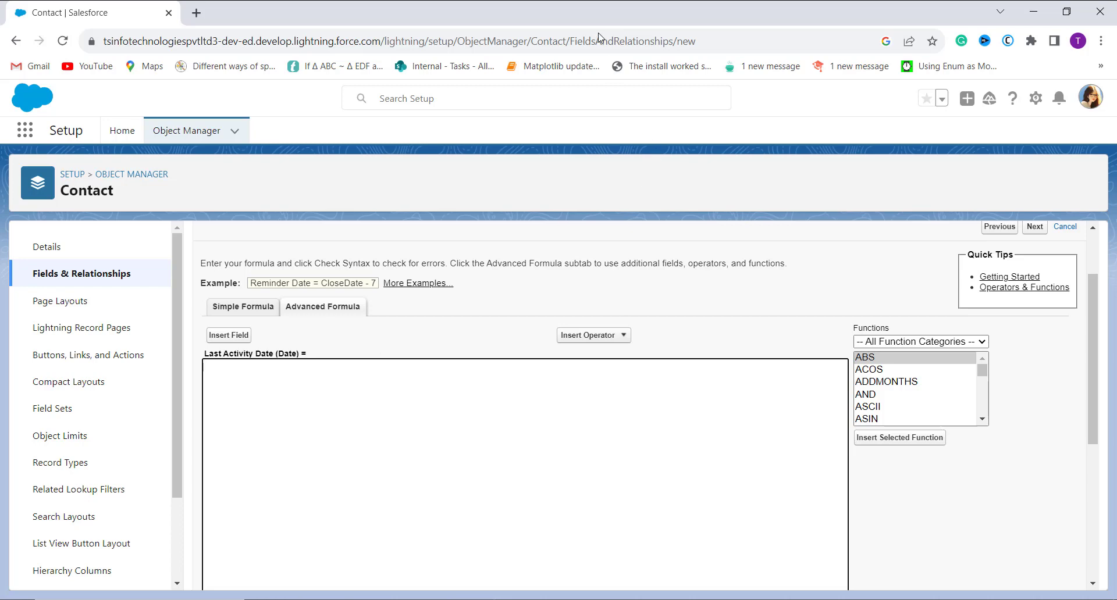
{"action": "type", "text": "IF(     NOT(ISBLANK(LastModifiedDate)),     LastModifiedDate,     IF(         NOT(ISBLANK(CreatedDate)),         CreatedDate,         null     ) )"}
{"action": "scroll", "coordinate": [465, 411], "scroll_direction": "down", "scroll_amount": 1}
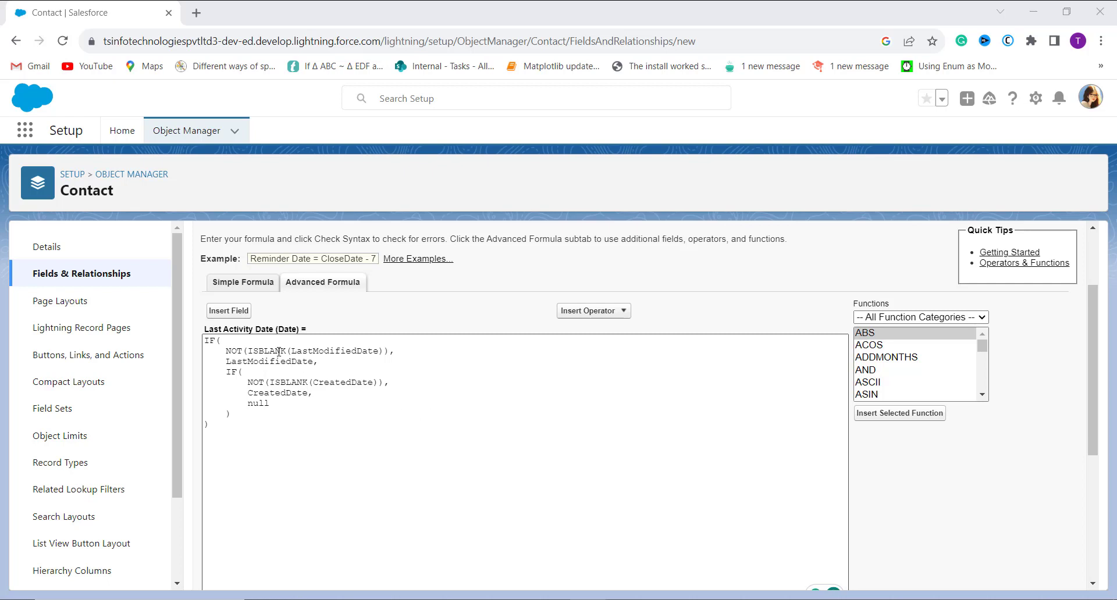
- Review the pasted formula, inspecting the NOT keyword and the closing part after null
{"action": "left_click", "coordinate": [291, 393]}
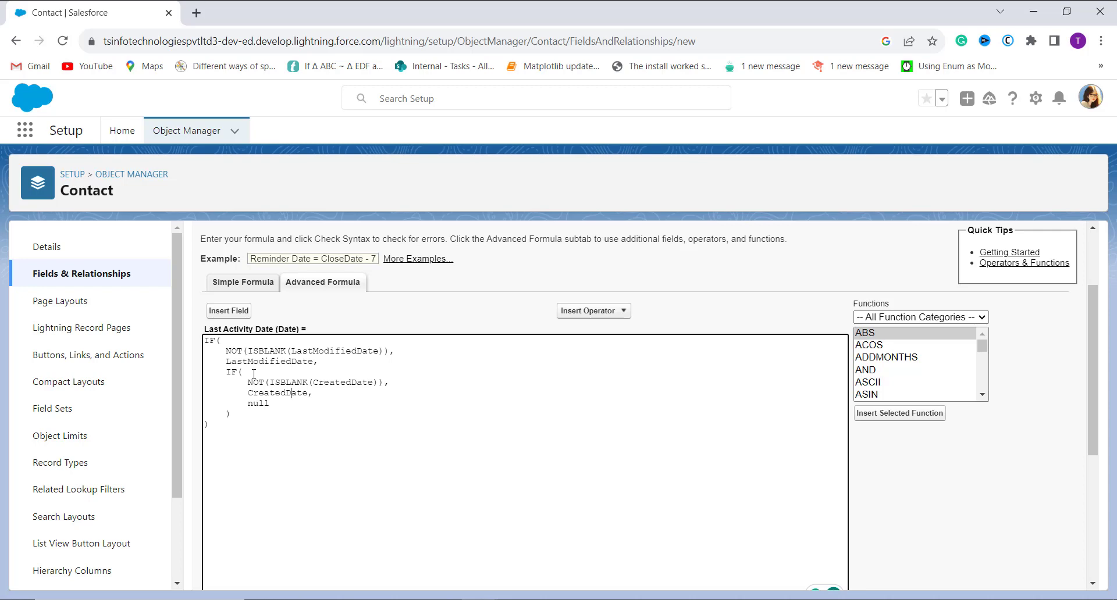
{"action": "double_click", "coordinate": [230, 353]}
{"action": "left_click", "coordinate": [274, 368]}
{"action": "left_click_drag", "start_coordinate": [266, 410], "coordinate": [273, 407]}
{"action": "left_click", "coordinate": [260, 406]}
{"action": "scroll", "coordinate": [498, 419], "scroll_direction": "down", "scroll_amount": 2}
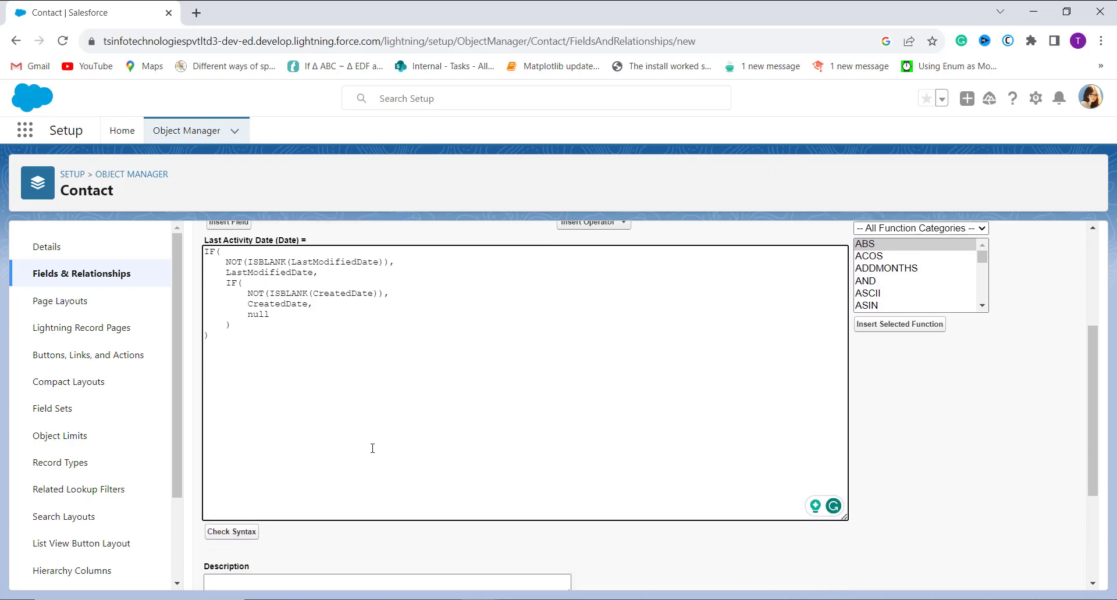
- Check the formula syntax (no errors, 232 characters compiled) and submit it
{"action": "left_click", "coordinate": [246, 533]}
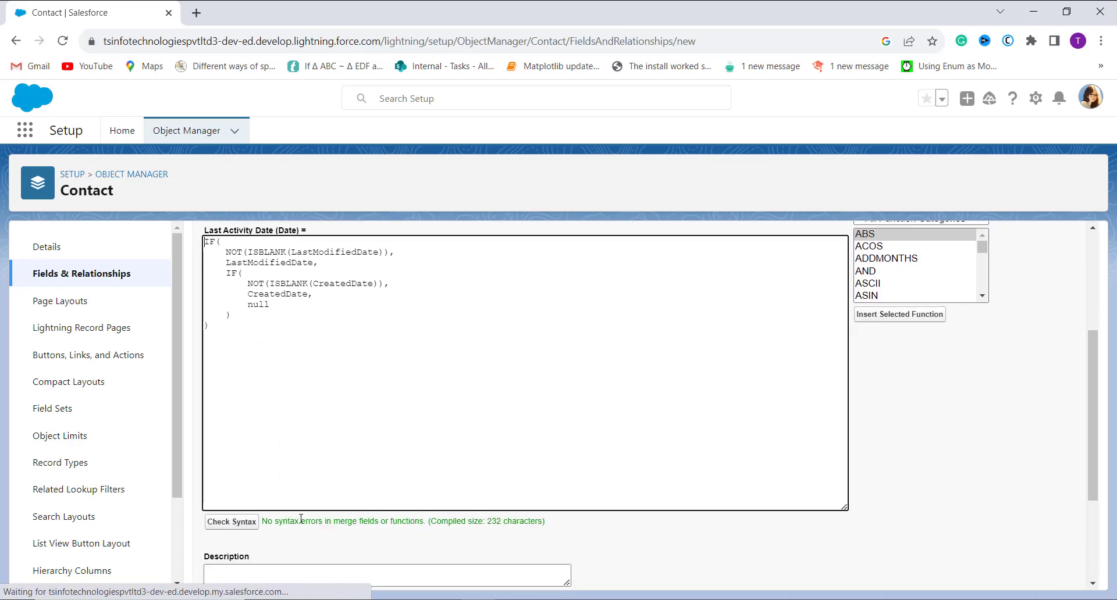
{"action": "scroll", "coordinate": [274, 511], "scroll_direction": "down", "scroll_amount": 2}
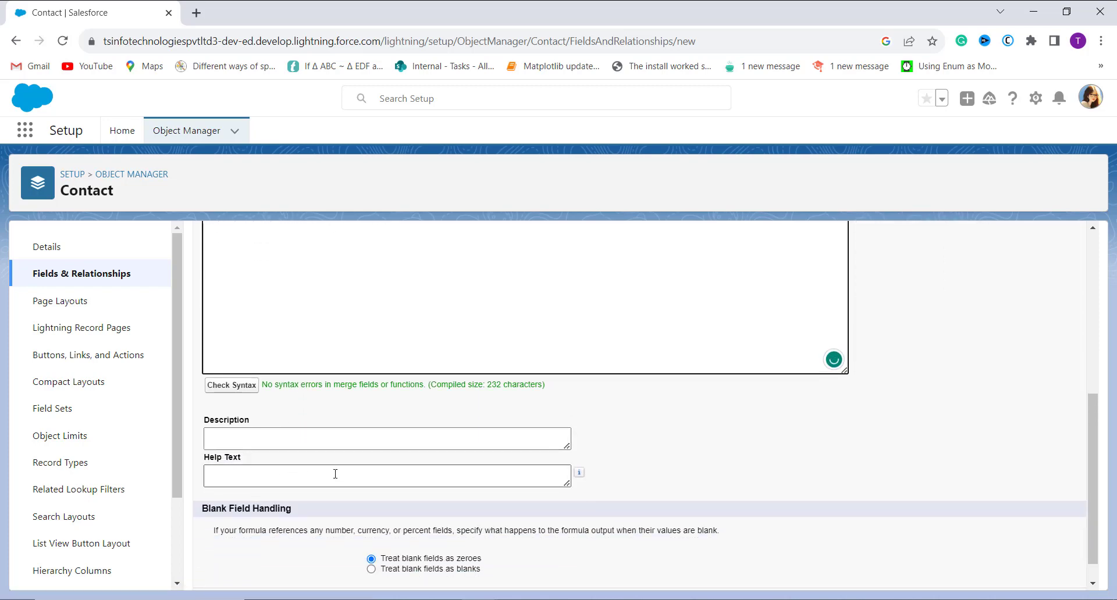
{"action": "scroll", "coordinate": [335, 474], "scroll_direction": "up", "scroll_amount": 5}
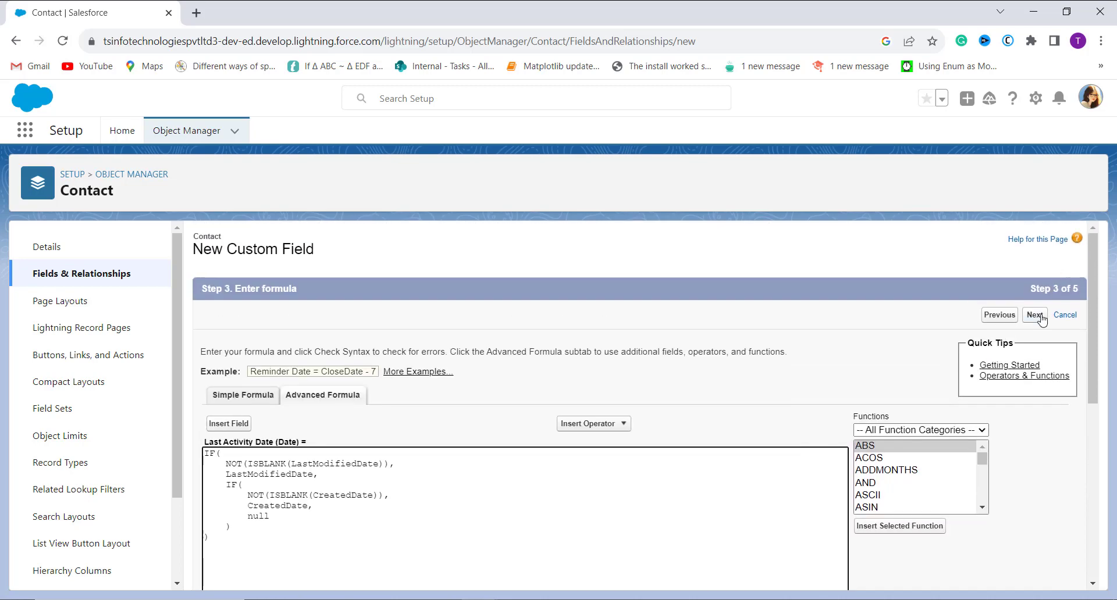
{"action": "left_click", "coordinate": [1040, 316]}
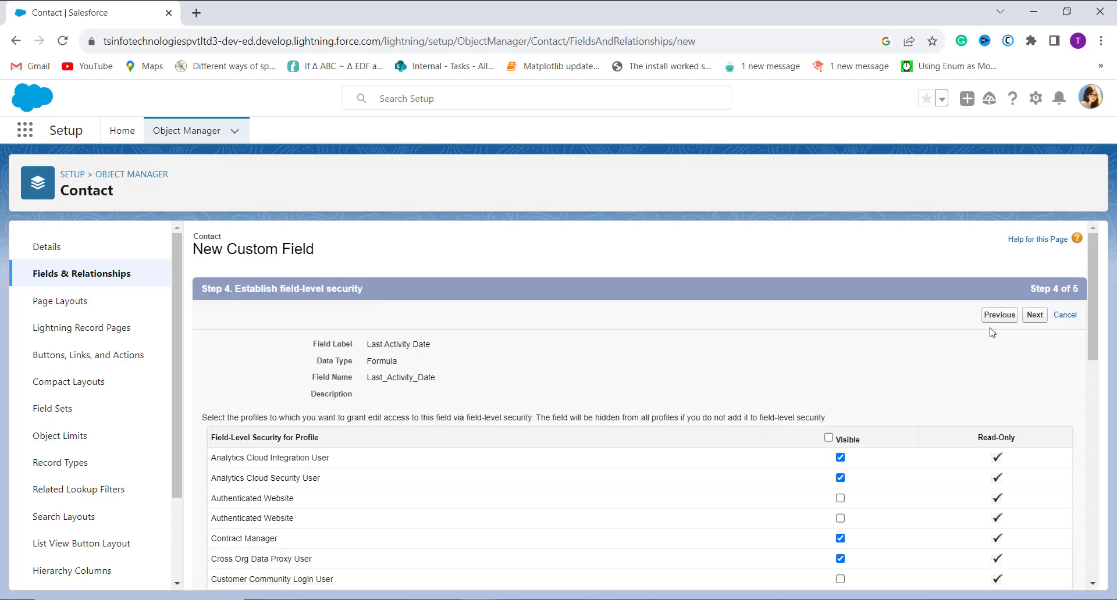
- Make Last Activity Date visible to all profiles, keep all four Contact layouts, and save
{"action": "left_click", "coordinate": [828, 439]}
{"action": "left_click", "coordinate": [1034, 315]}
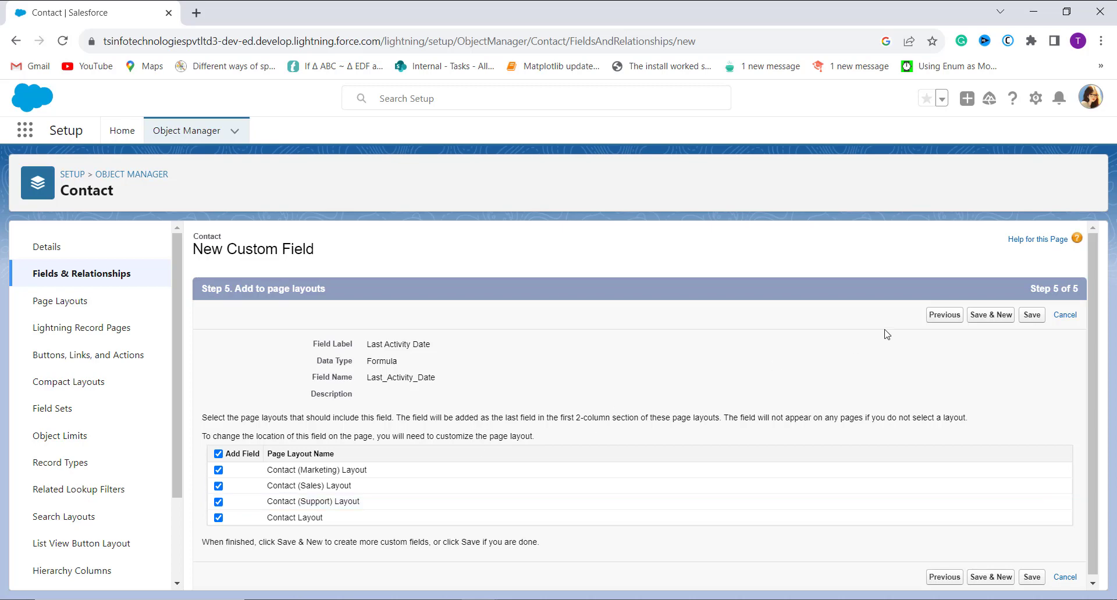
{"action": "left_click", "coordinate": [1023, 317]}
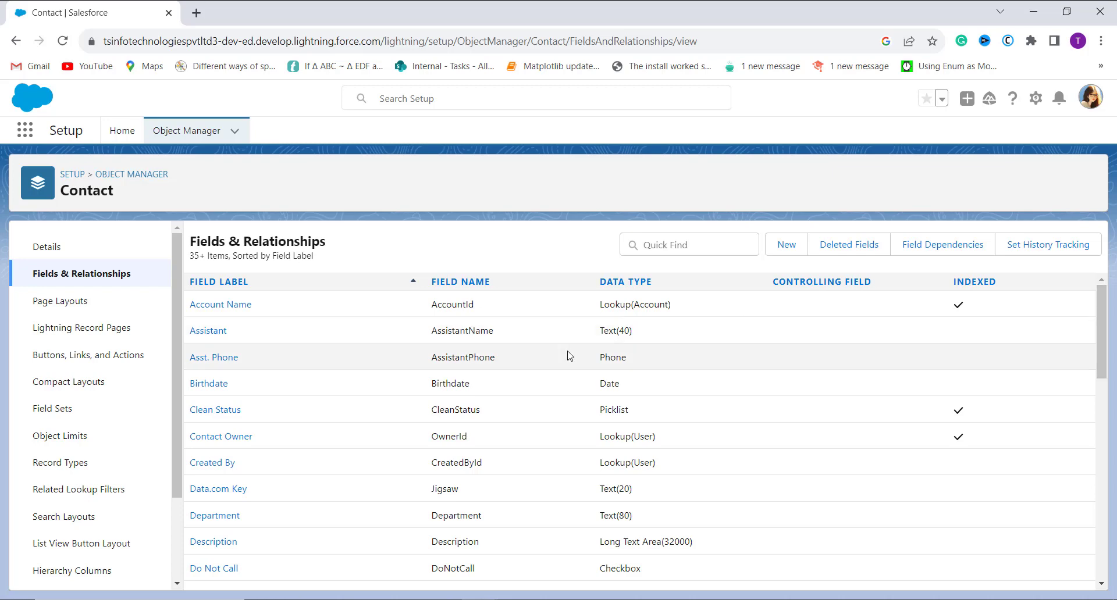
{"action": "left_click", "coordinate": [24, 131]}
- Open a recently viewed contact from the Service app's Contacts and show its Details
{"action": "type", "text": "c"}
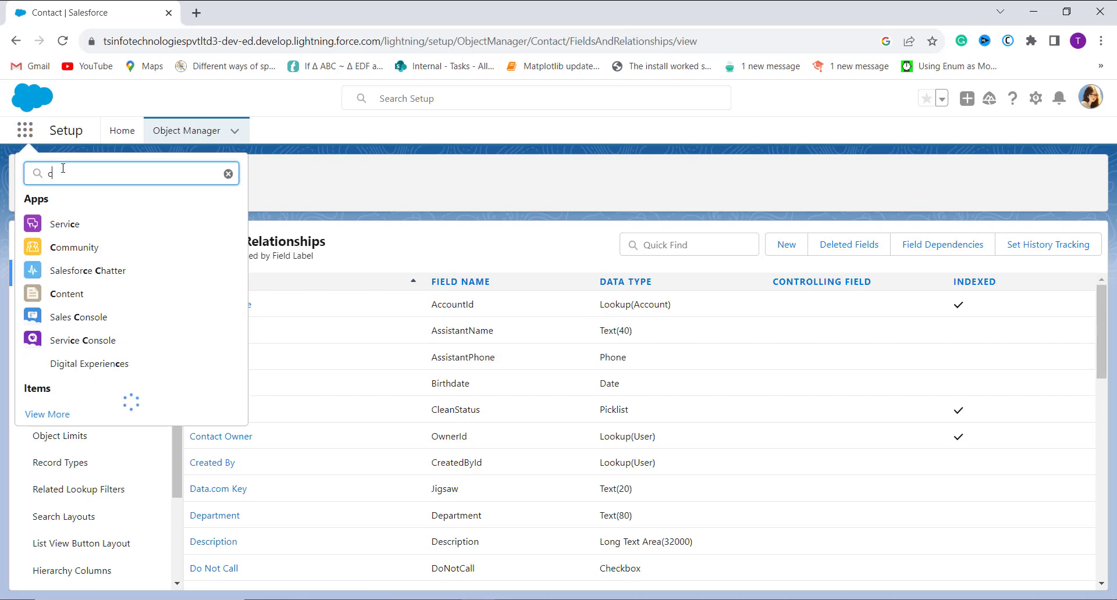
{"action": "type", "text": "ontact"}
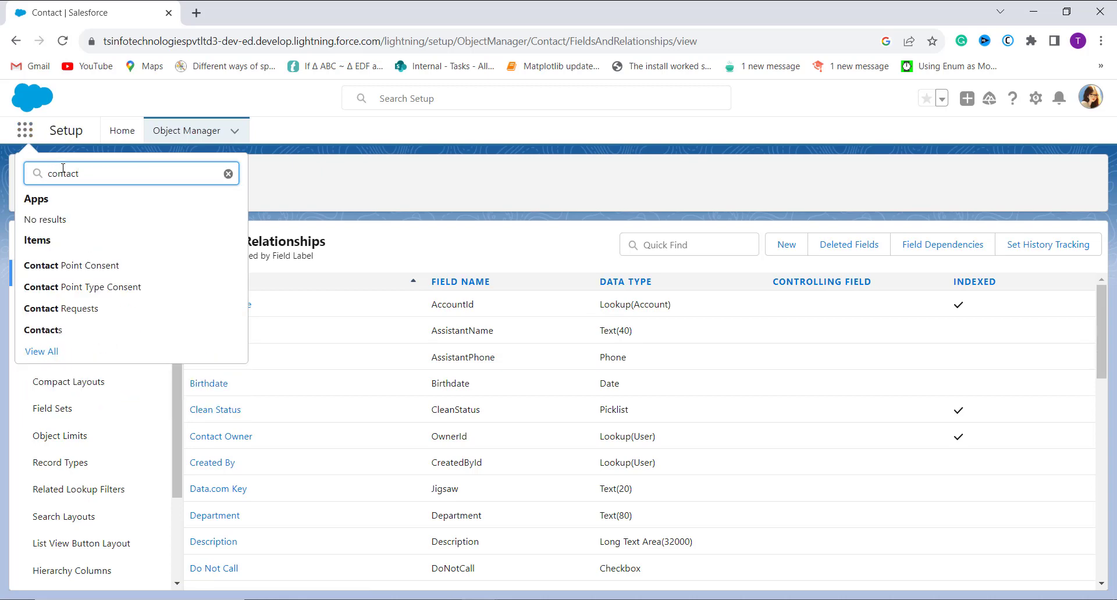
{"action": "left_click", "coordinate": [43, 324]}
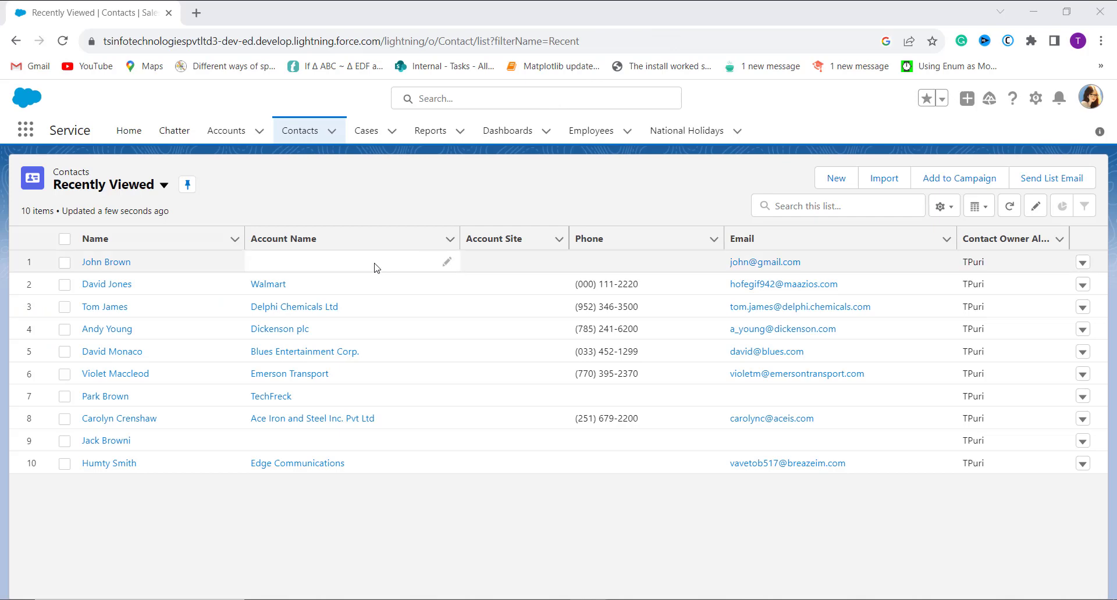
{"action": "left_click", "coordinate": [105, 374]}
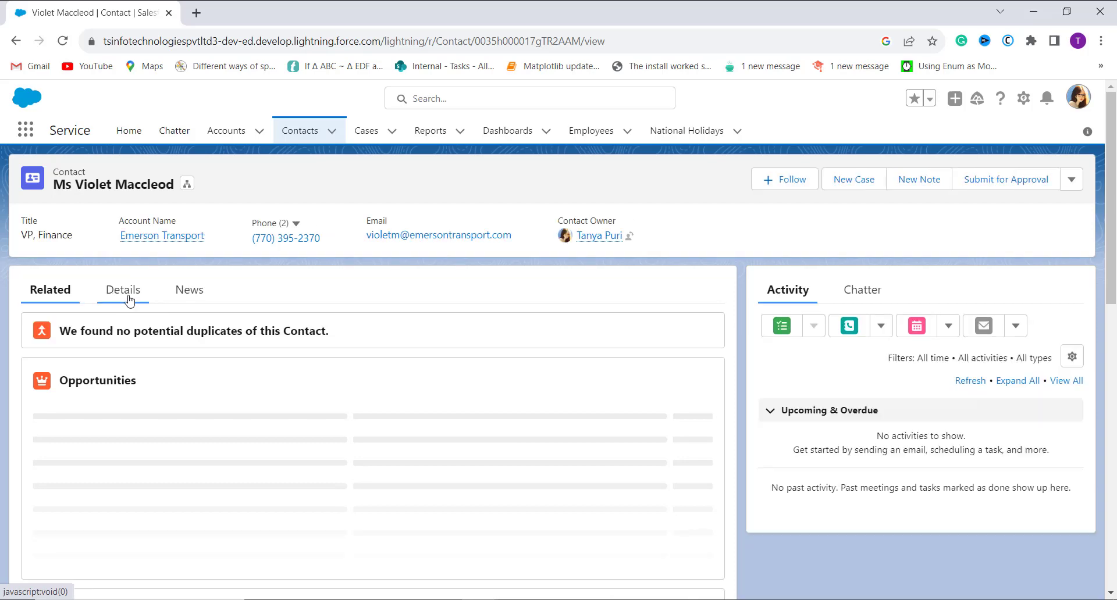
{"action": "left_click", "coordinate": [130, 300]}
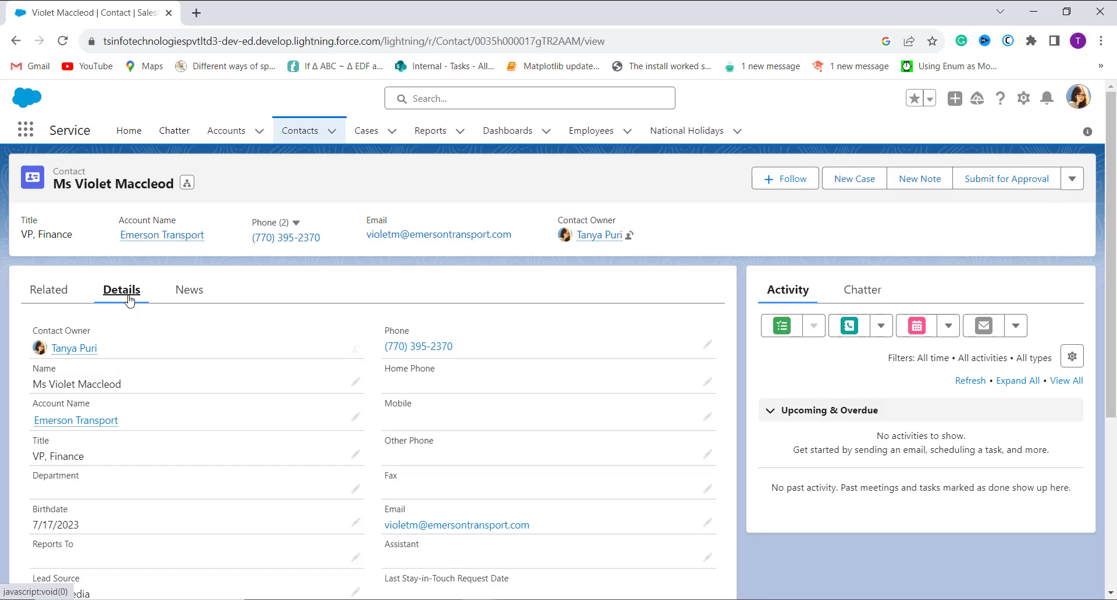
{"action": "scroll", "coordinate": [209, 411], "scroll_direction": "down", "scroll_amount": 5}
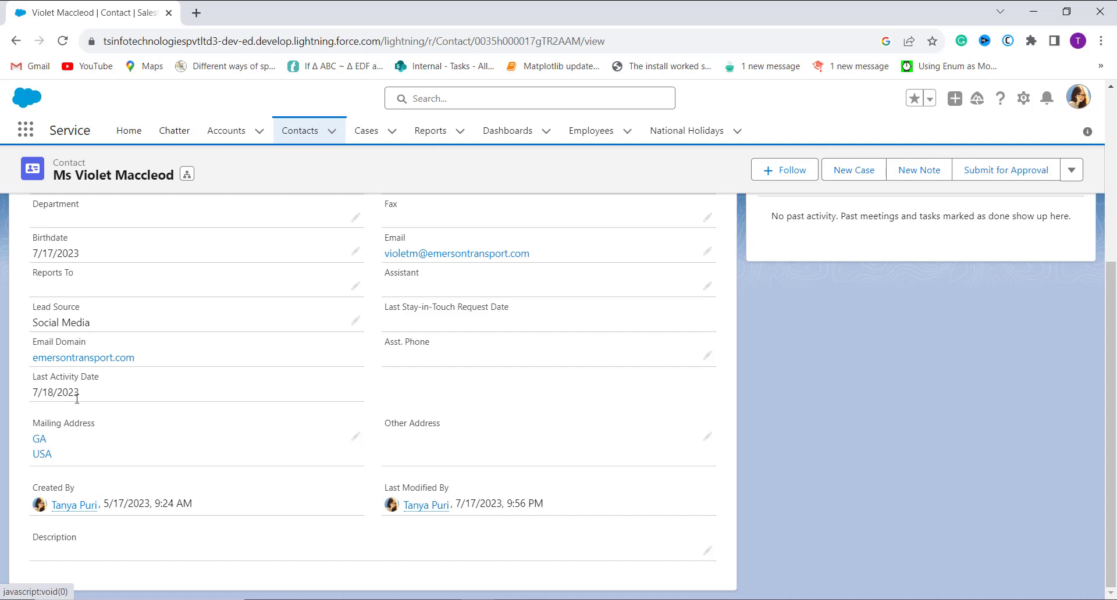
{"action": "scroll", "coordinate": [76, 399], "scroll_direction": "up", "scroll_amount": 4}
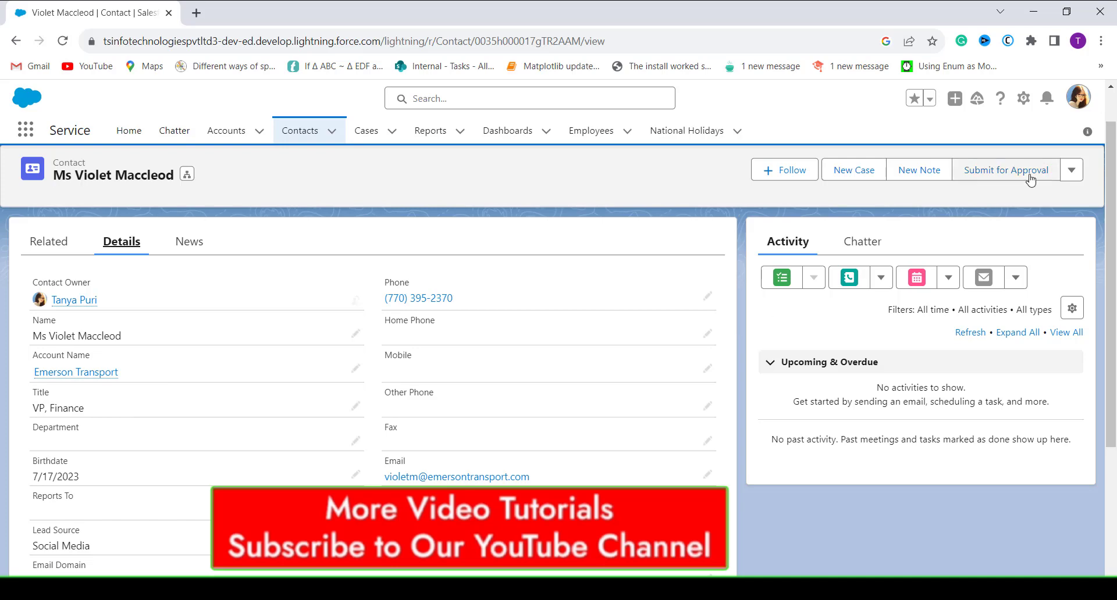
- Switch from Lightning to Salesforce Classic using the profile menu
{"action": "left_click", "coordinate": [1084, 103]}
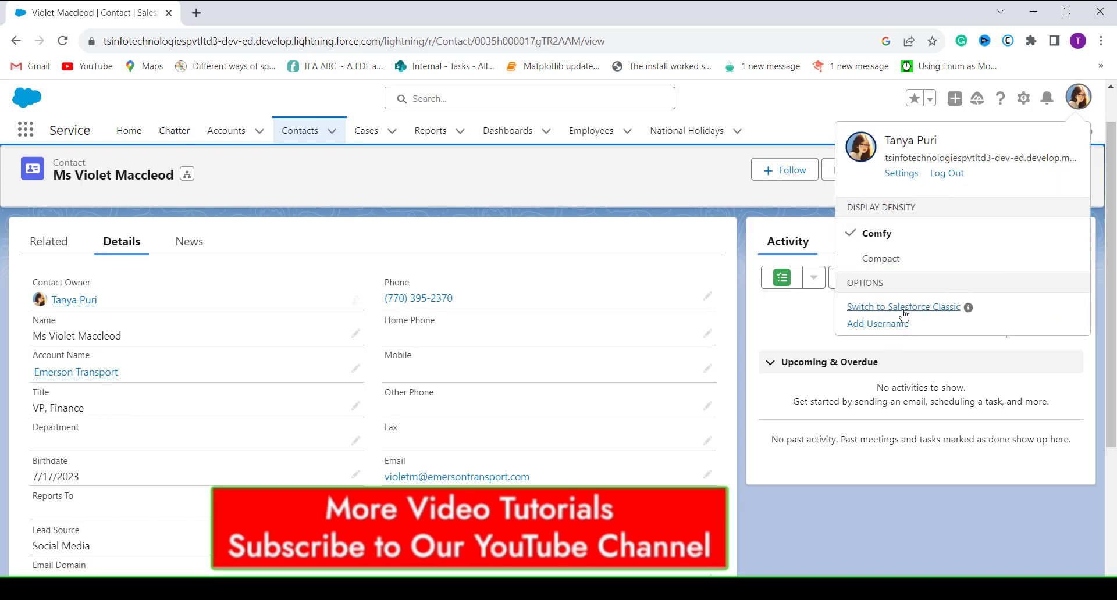
{"action": "left_click", "coordinate": [906, 312]}
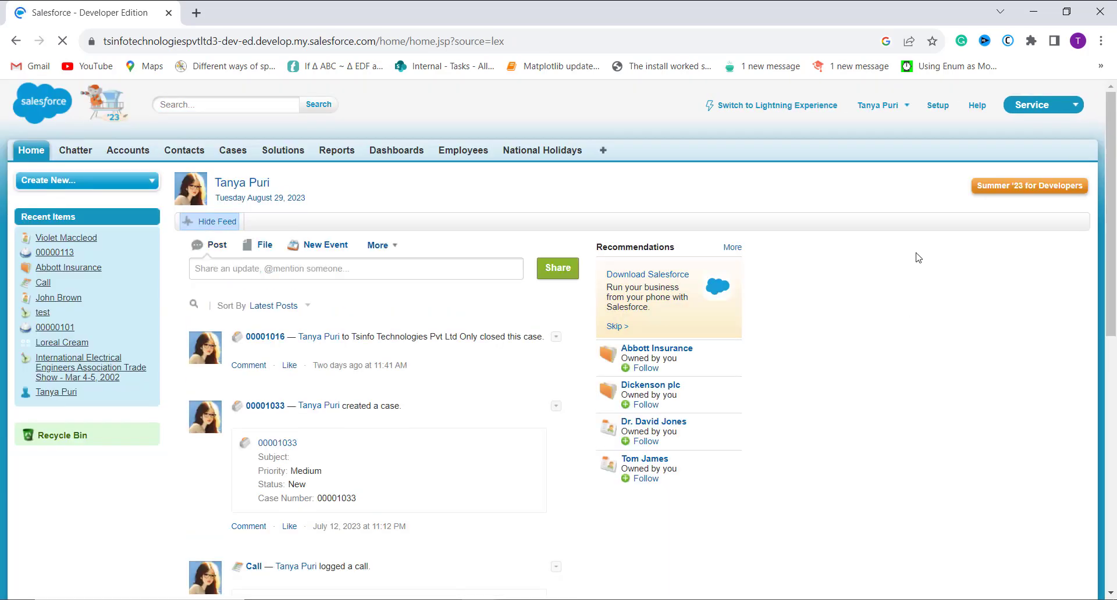
- Go to Setup and open Build > Customize > Leads > Fields to list Lead fields
{"action": "left_click", "coordinate": [939, 107]}
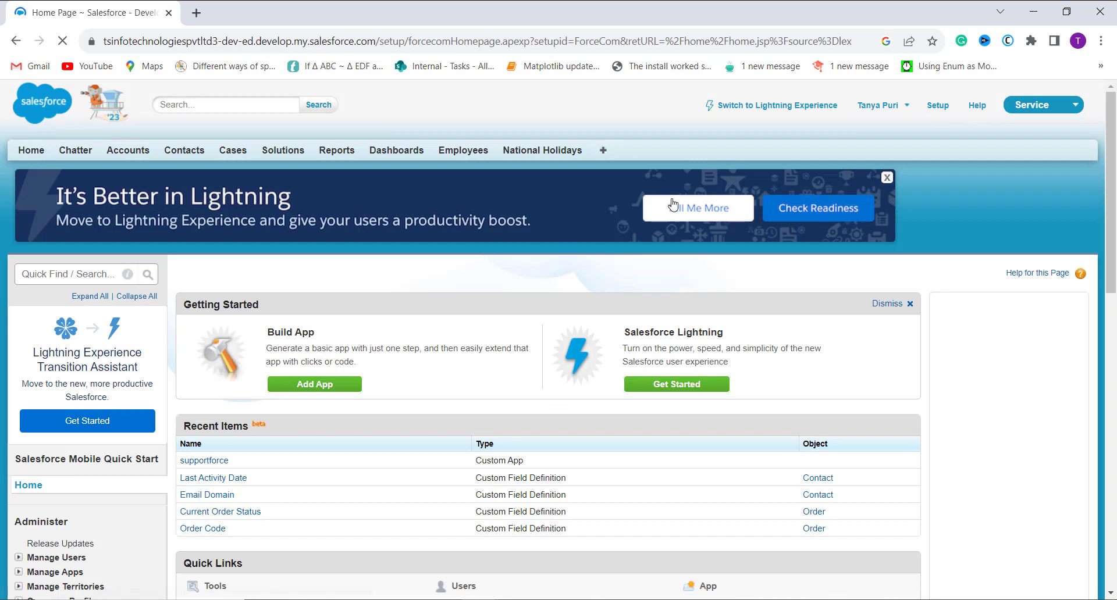
{"action": "scroll", "coordinate": [75, 317], "scroll_direction": "down", "scroll_amount": 5}
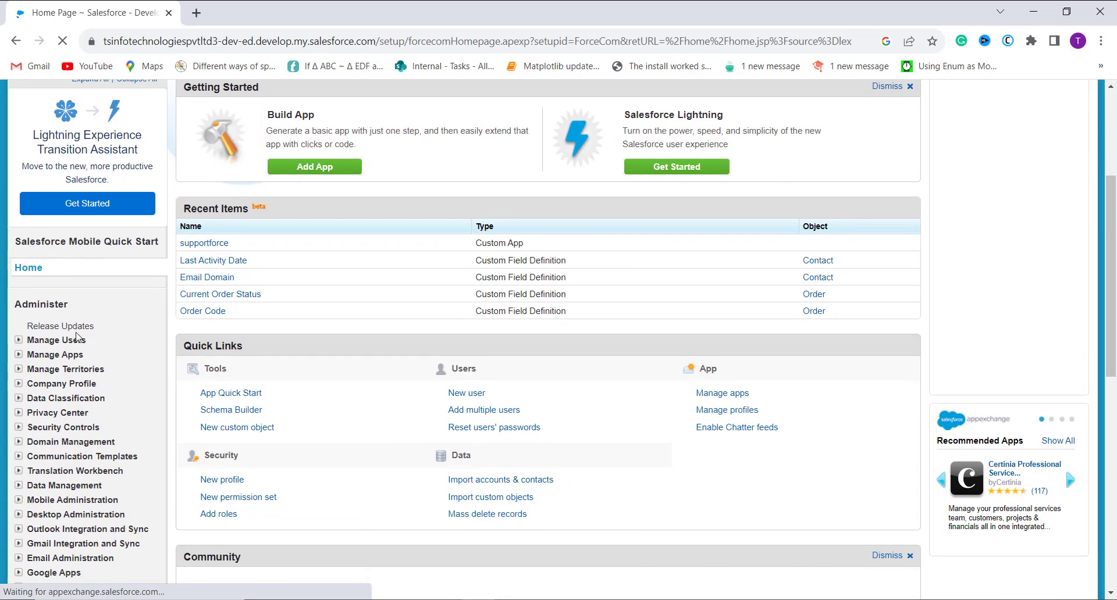
{"action": "scroll", "coordinate": [76, 336], "scroll_direction": "down", "scroll_amount": 4}
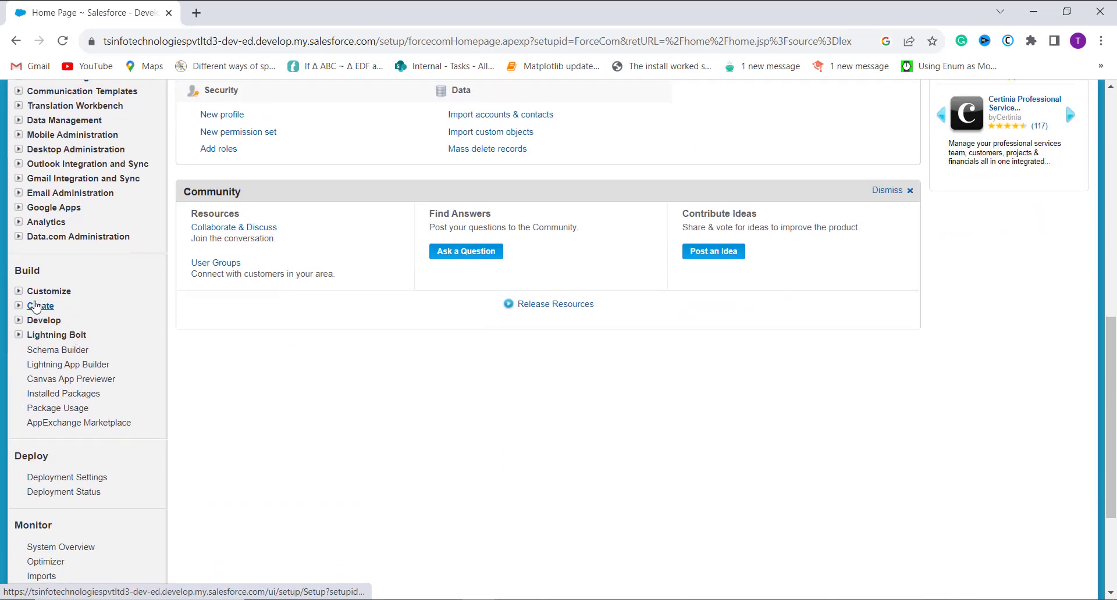
{"action": "scroll", "coordinate": [29, 273], "scroll_direction": "down", "scroll_amount": 2}
{"action": "left_click", "coordinate": [49, 192]}
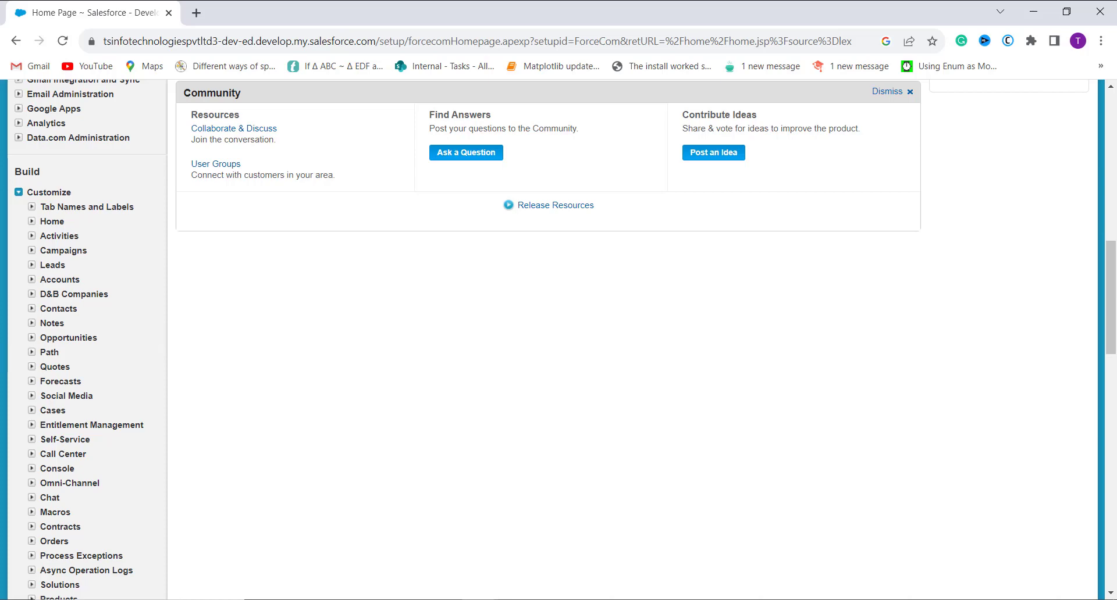
{"action": "left_click", "coordinate": [32, 266]}
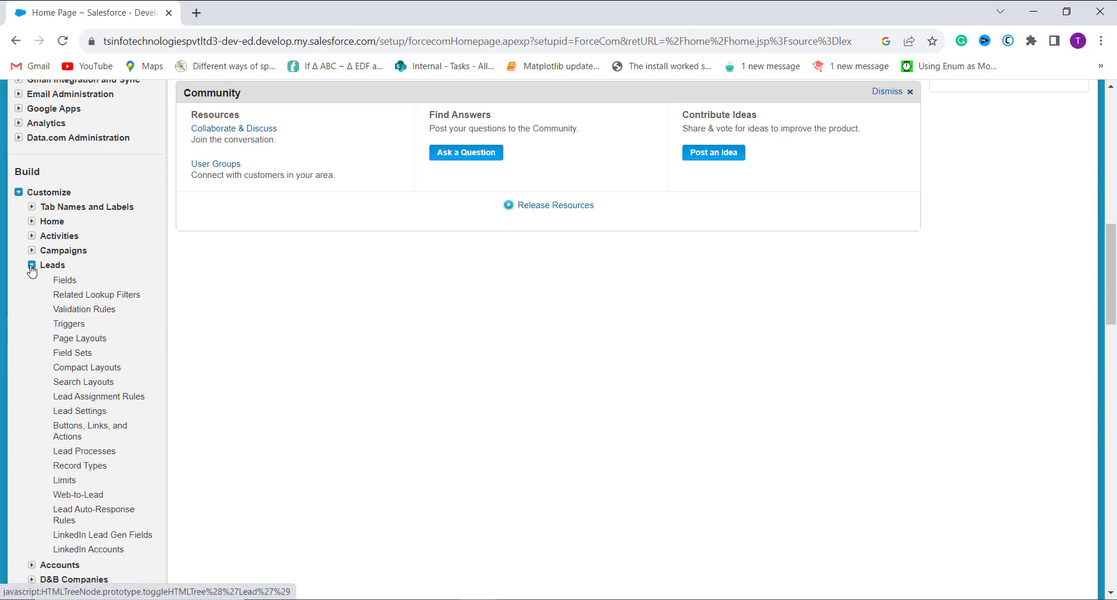
{"action": "left_click", "coordinate": [65, 281]}
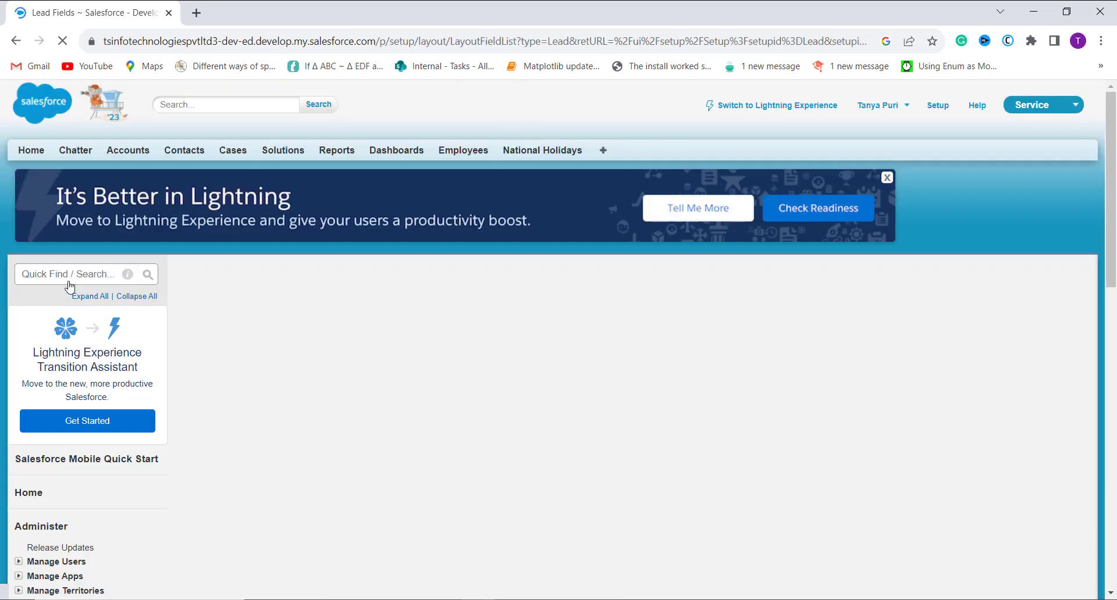
{"action": "scroll", "coordinate": [376, 357], "scroll_direction": "down", "scroll_amount": 3}
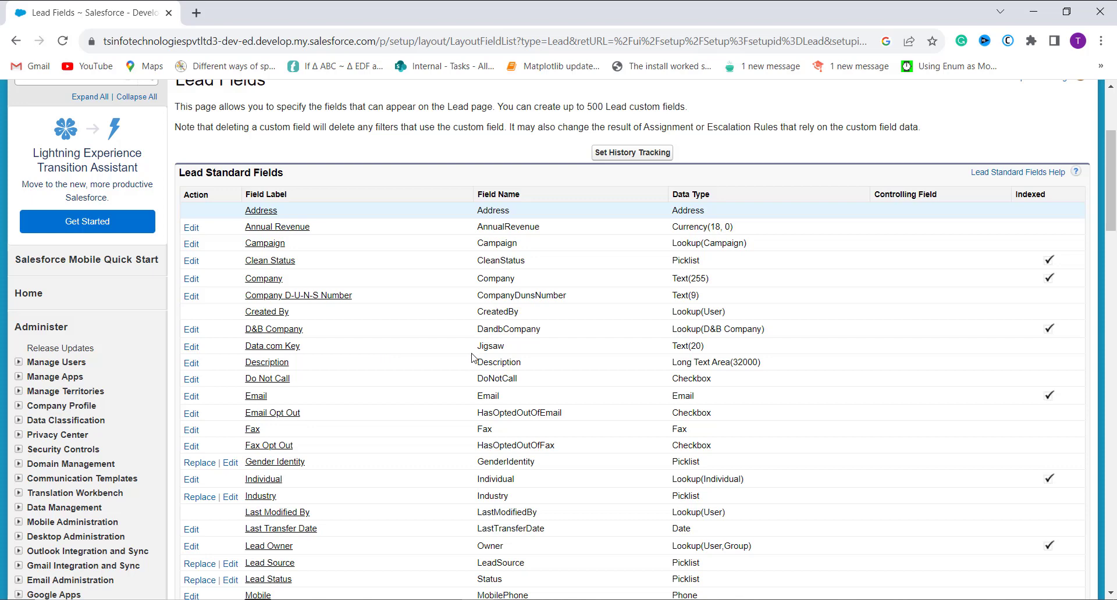
{"action": "scroll", "coordinate": [481, 357], "scroll_direction": "down", "scroll_amount": 15}
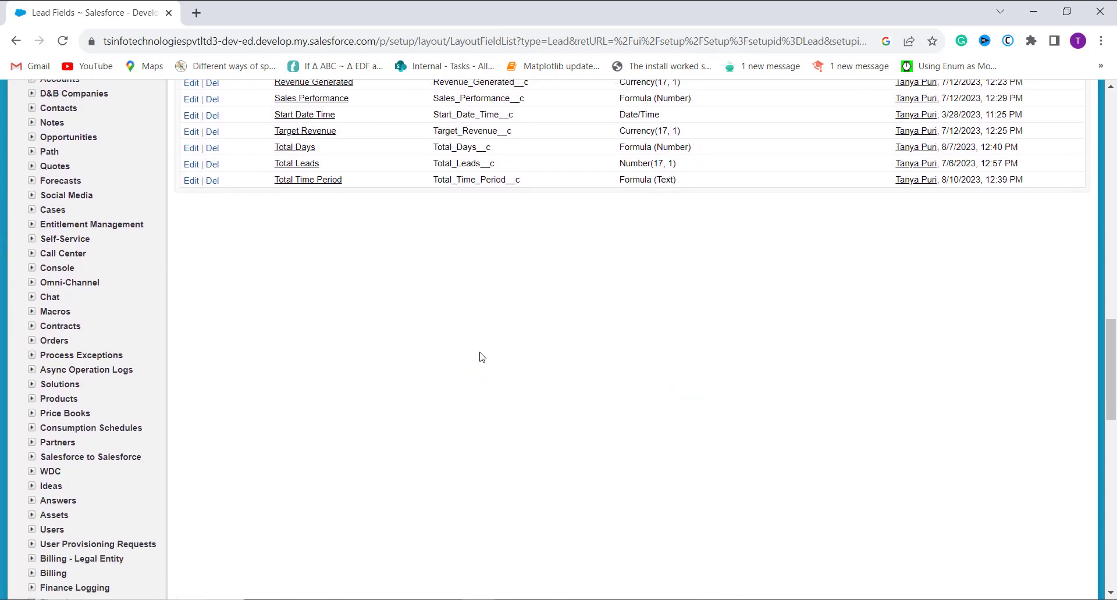
{"action": "scroll", "coordinate": [523, 291], "scroll_direction": "up", "scroll_amount": 8}
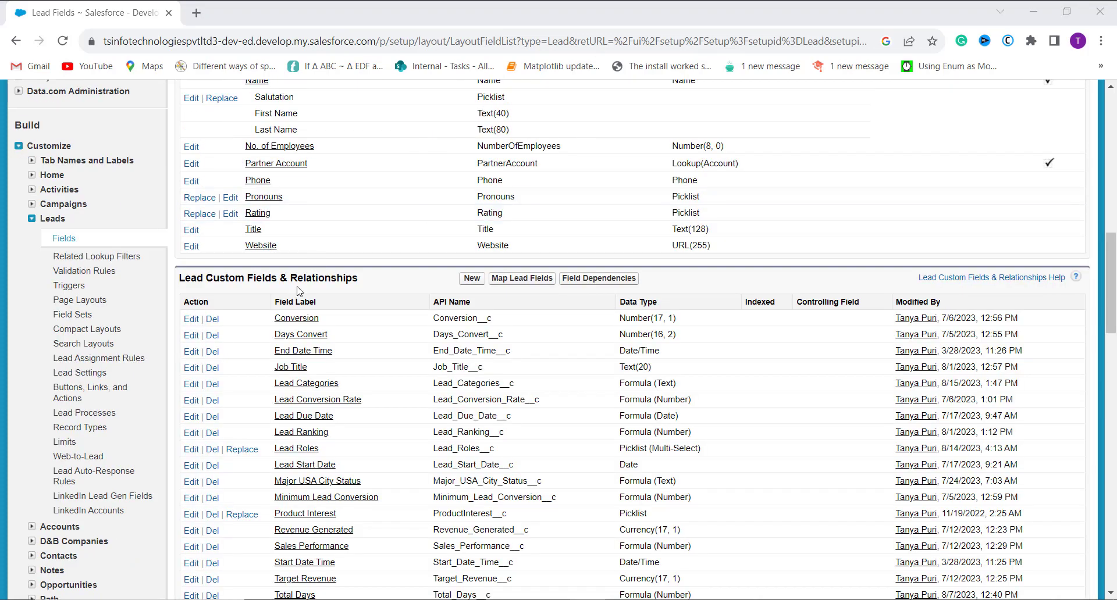
- Create a new Lead custom field with the Formula data type, advancing to Step 2 of 5
{"action": "left_click", "coordinate": [473, 279]}
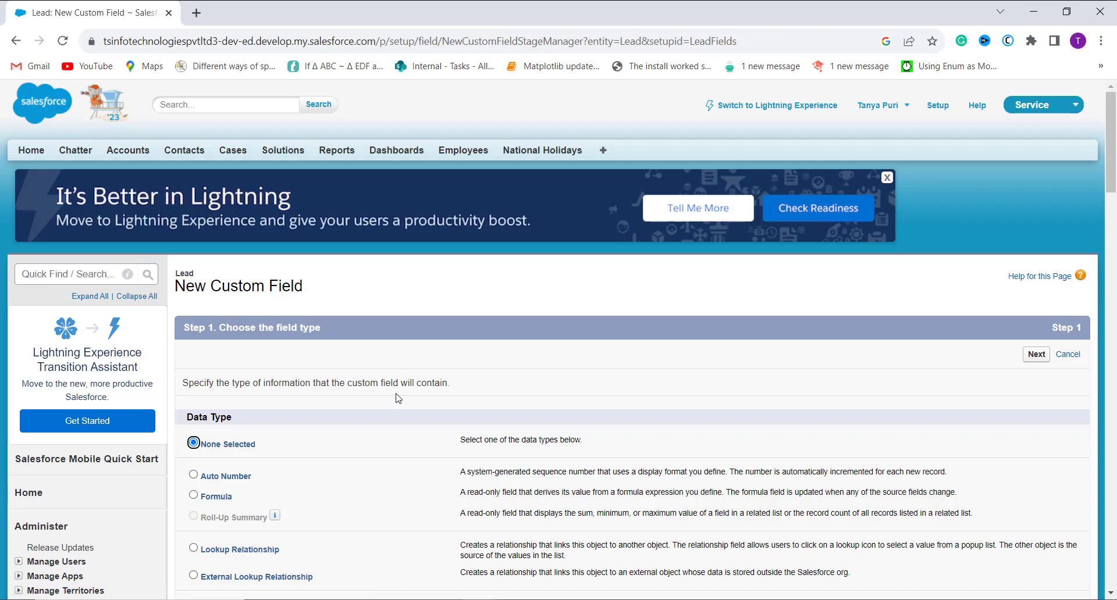
{"action": "scroll", "coordinate": [398, 399], "scroll_direction": "down", "scroll_amount": 1}
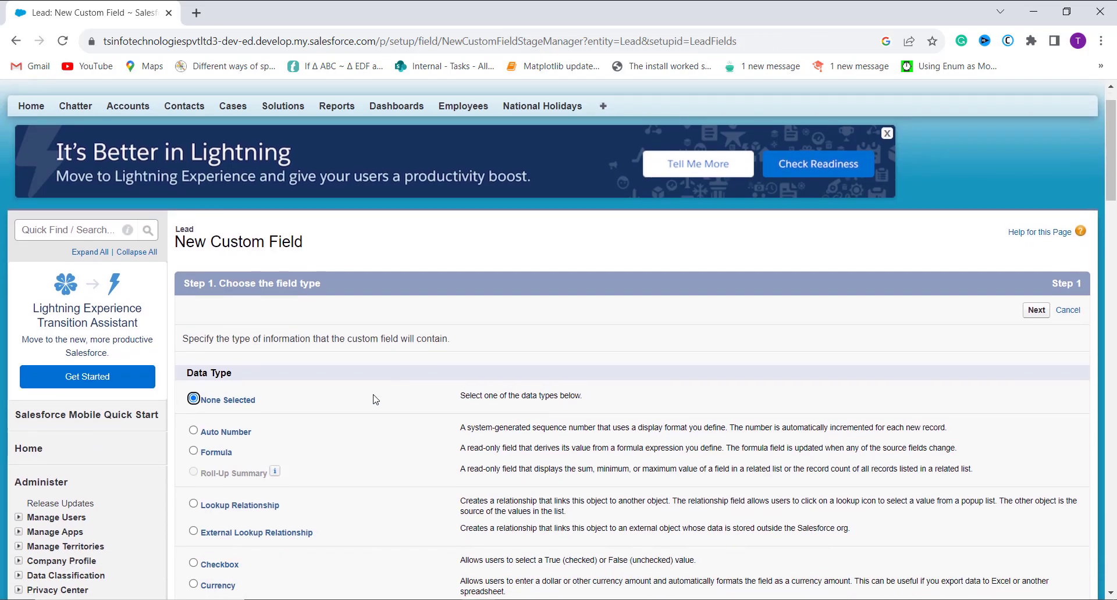
{"action": "left_click", "coordinate": [212, 455]}
{"action": "left_click", "coordinate": [1038, 314]}
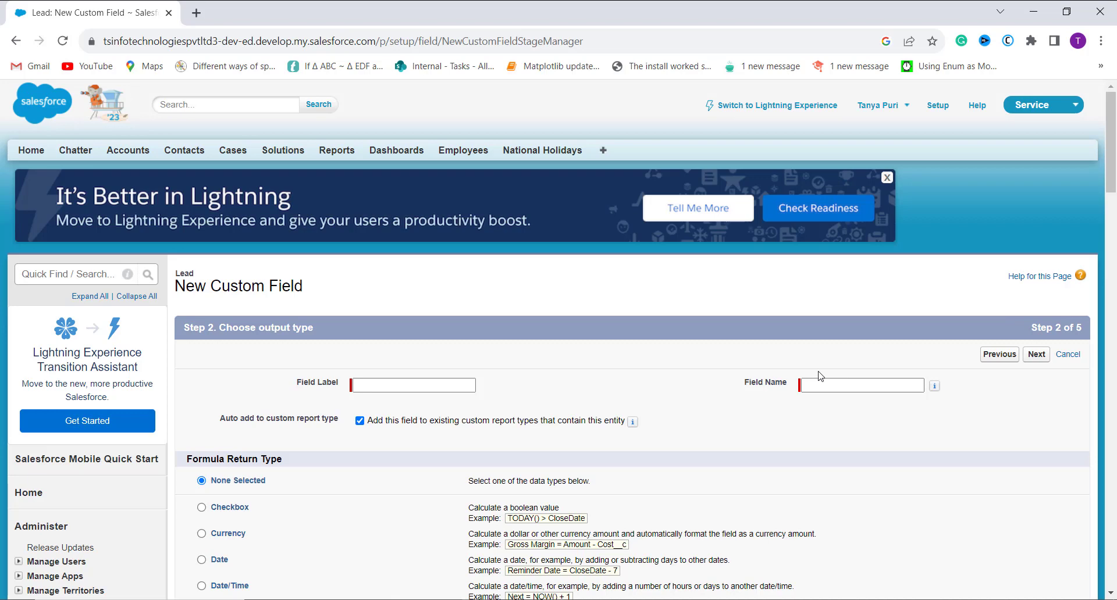
- Enter 'Lead Activity Date' as the formula field label so the field name auto-fills
{"action": "left_click", "coordinate": [460, 384]}
{"action": "type", "text": "Leas"}
{"action": "key", "text": "BackSpace"}
{"action": "type", "text": "d Activity Date"}
{"action": "left_click", "coordinate": [857, 468]}
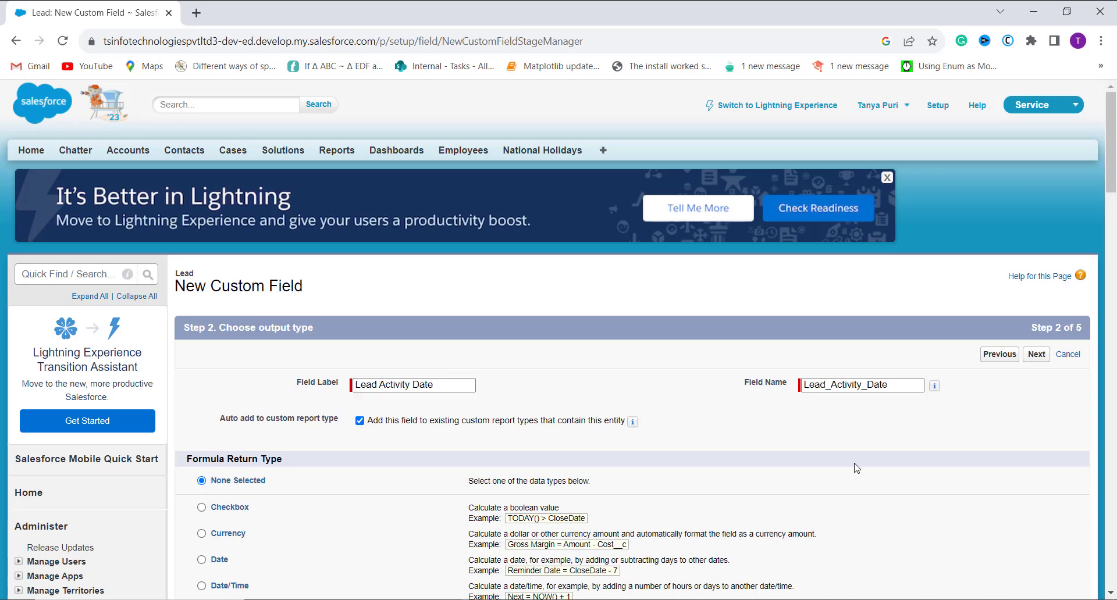
- Choose Date as the formula return type and continue to the formula editor
{"action": "scroll", "coordinate": [715, 461], "scroll_direction": "down", "scroll_amount": 2}
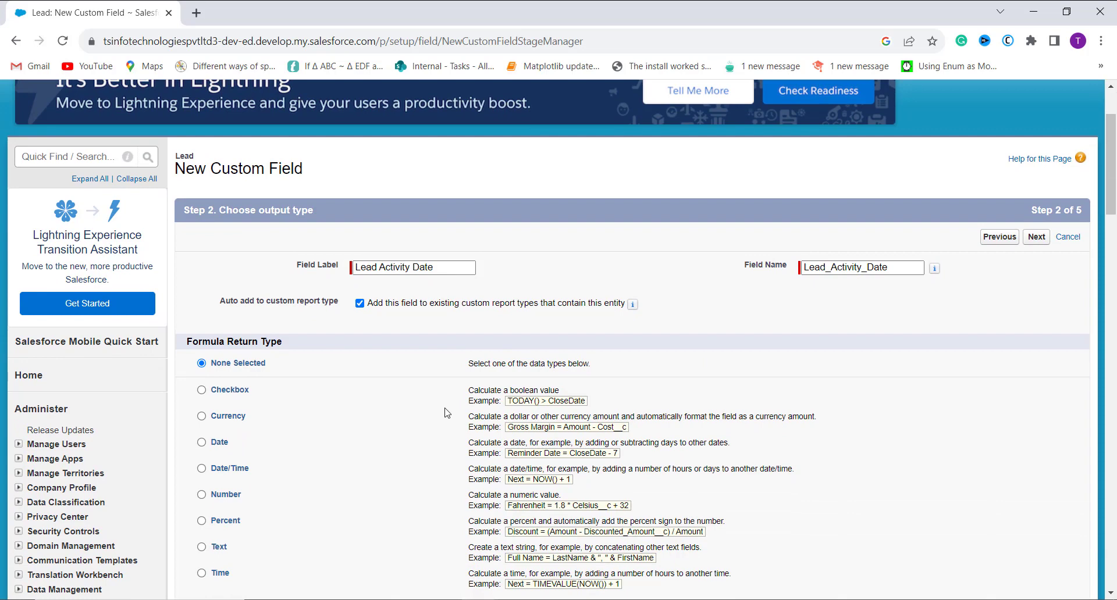
{"action": "left_click", "coordinate": [202, 443]}
{"action": "scroll", "coordinate": [202, 446], "scroll_direction": "up", "scroll_amount": 2}
{"action": "left_click", "coordinate": [1041, 360]}
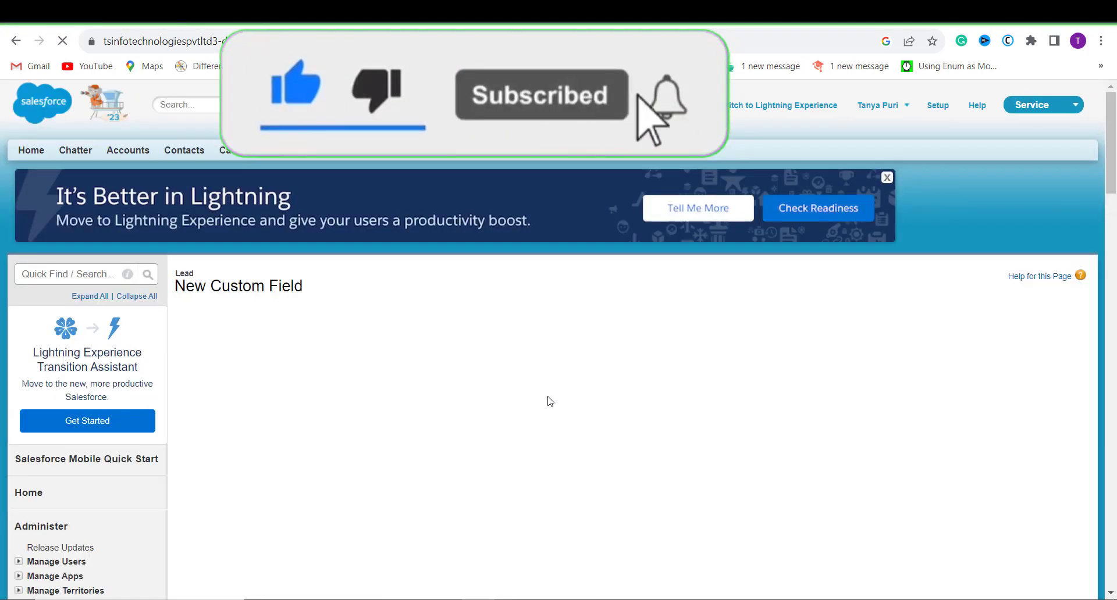
{"action": "scroll", "coordinate": [550, 401], "scroll_direction": "down", "scroll_amount": 2}
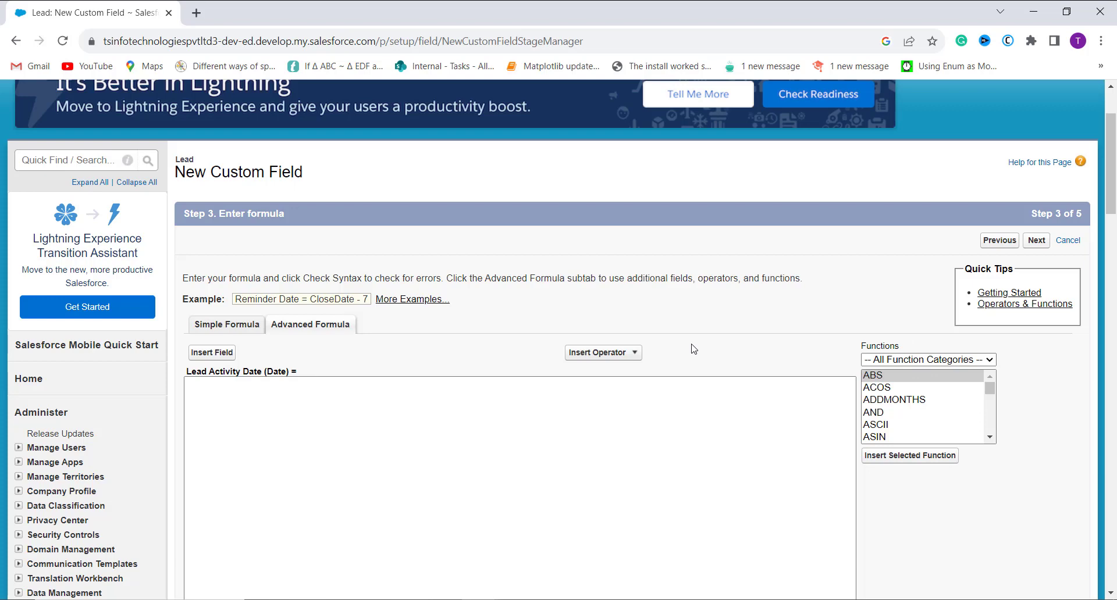
- Browse the formula operators and available Lead fields without inserting anything
{"action": "left_click", "coordinate": [639, 353]}
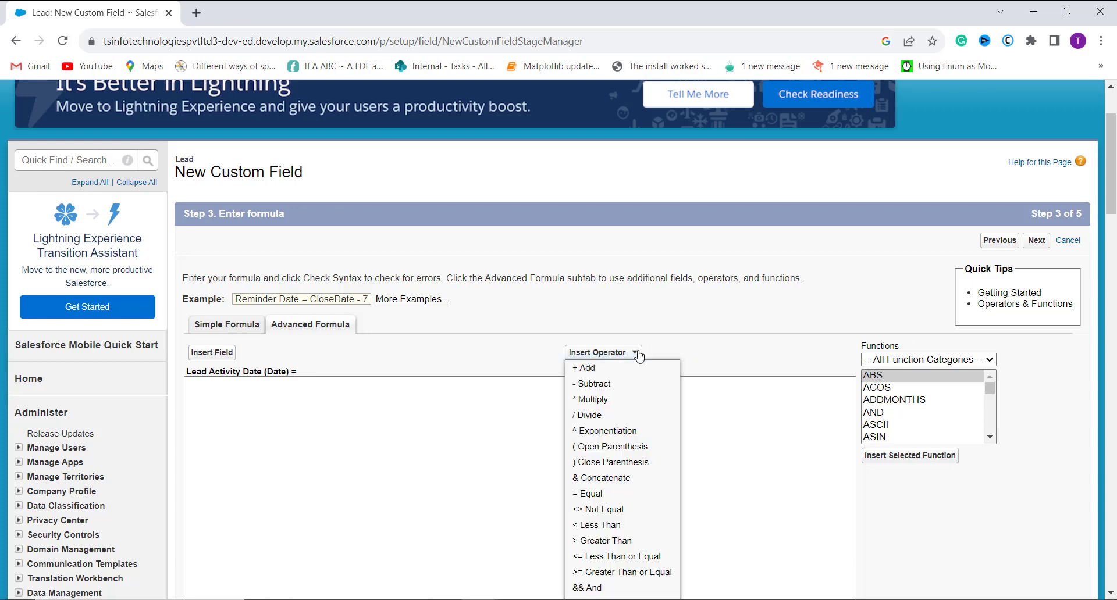
{"action": "left_click", "coordinate": [492, 367]}
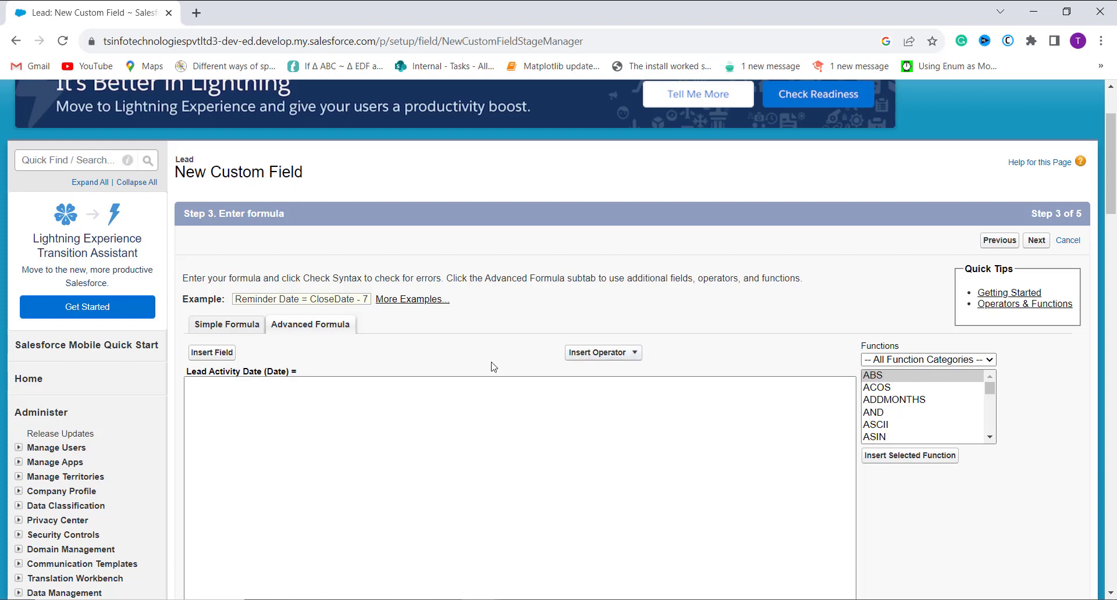
{"action": "left_click", "coordinate": [221, 354]}
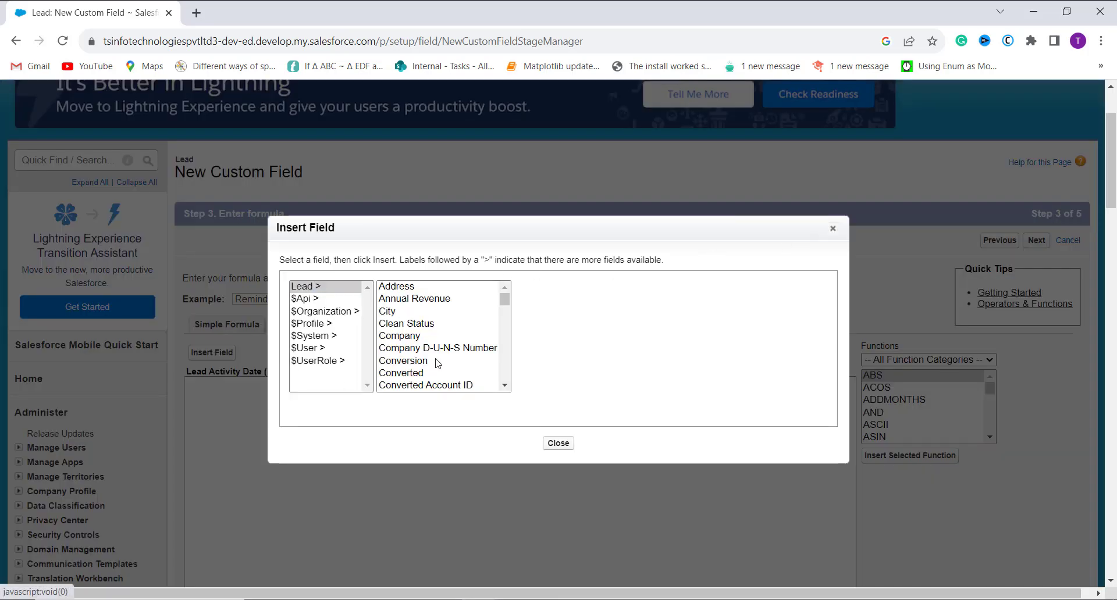
{"action": "scroll", "coordinate": [438, 362], "scroll_direction": "down", "scroll_amount": 3}
{"action": "scroll", "coordinate": [438, 363], "scroll_direction": "down", "scroll_amount": 1}
{"action": "scroll", "coordinate": [437, 363], "scroll_direction": "down", "scroll_amount": 1}
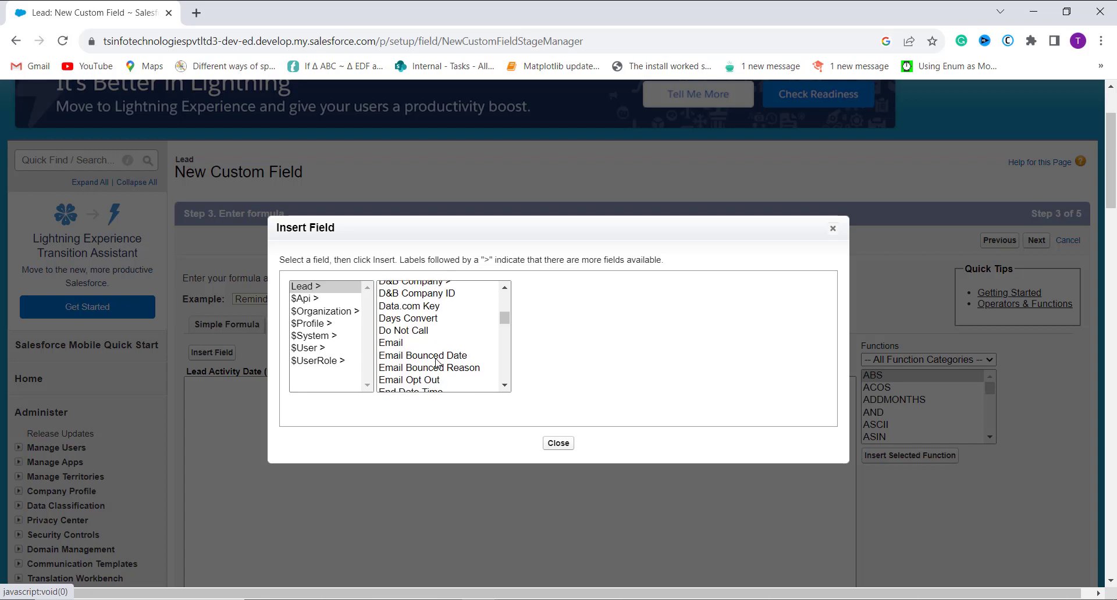
{"action": "scroll", "coordinate": [438, 362], "scroll_direction": "up", "scroll_amount": 3}
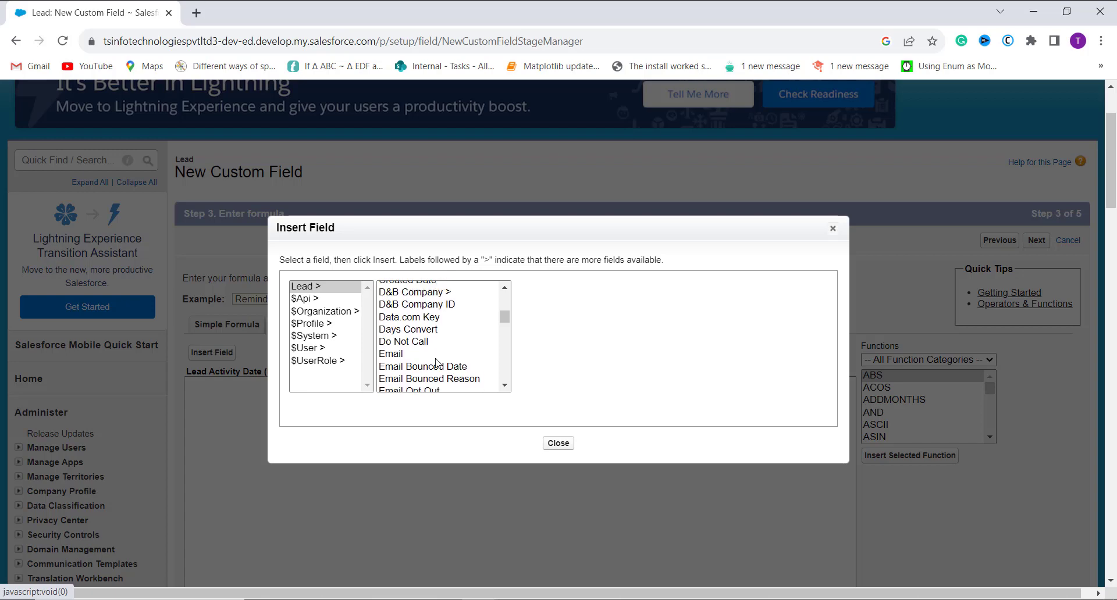
{"action": "left_click", "coordinate": [832, 228]}
- Paste the nested IF formula using LastModifiedDate, then CreatedDate, else null, and check its syntax
{"action": "left_click", "coordinate": [473, 477]}
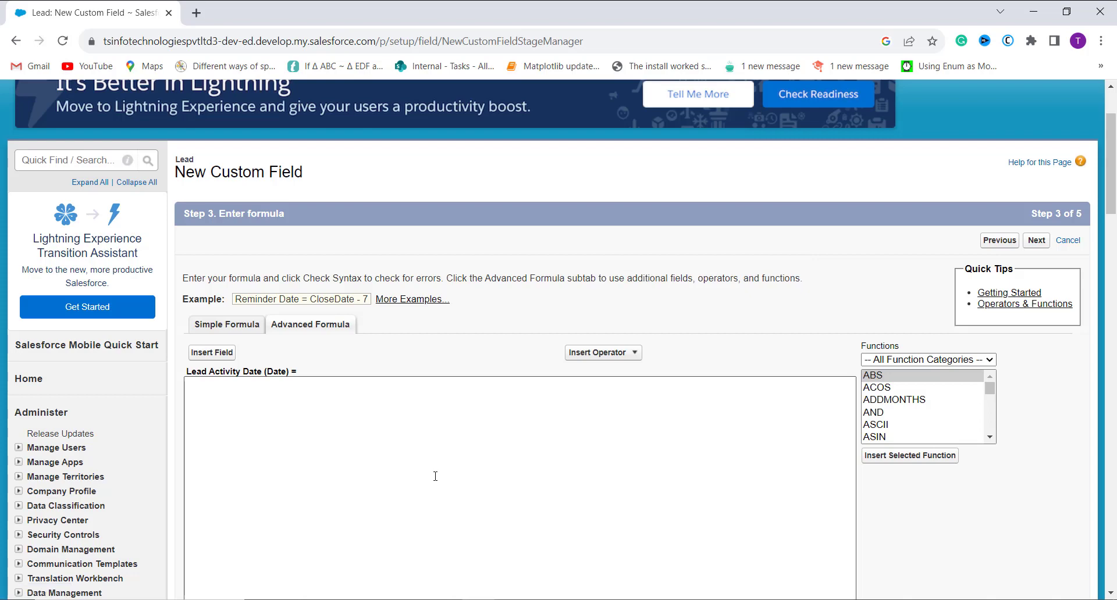
{"action": "type", "text": "IF(LastModifiedById <> null, LastModifiedDate,     IF(CreatedById <> null, CreatedDate, null) )"}
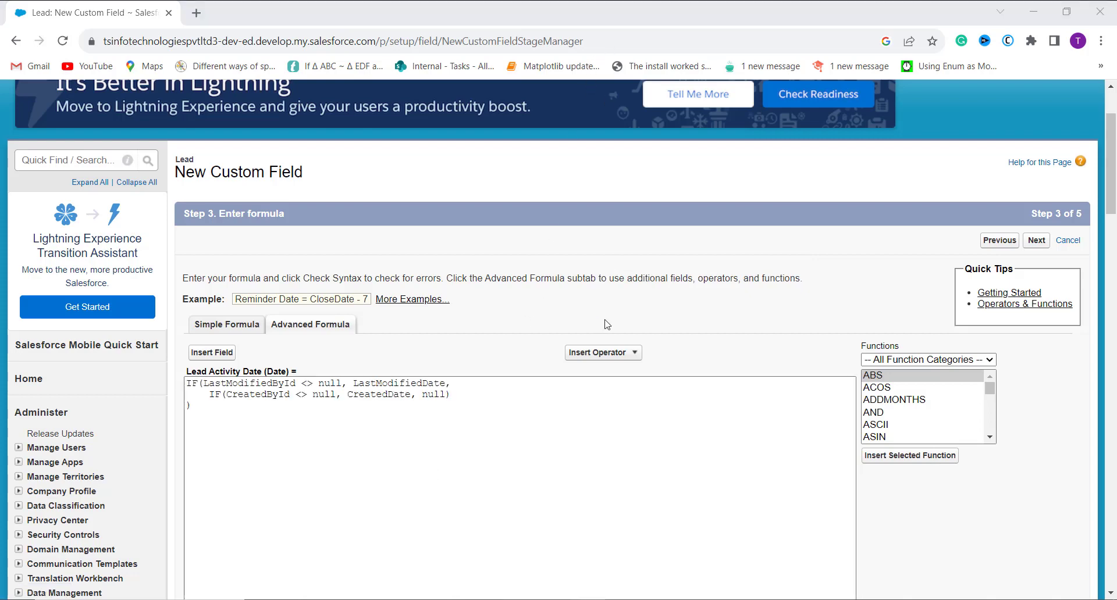
{"action": "scroll", "coordinate": [605, 323], "scroll_direction": "down", "scroll_amount": 3}
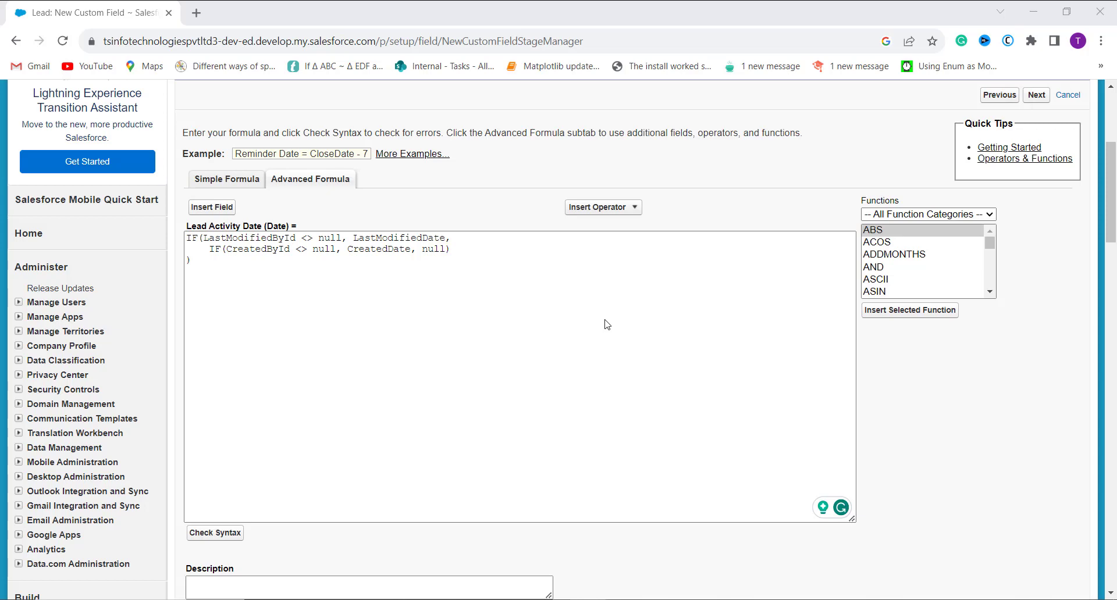
{"action": "left_click", "coordinate": [458, 346]}
{"action": "left_click", "coordinate": [232, 535]}
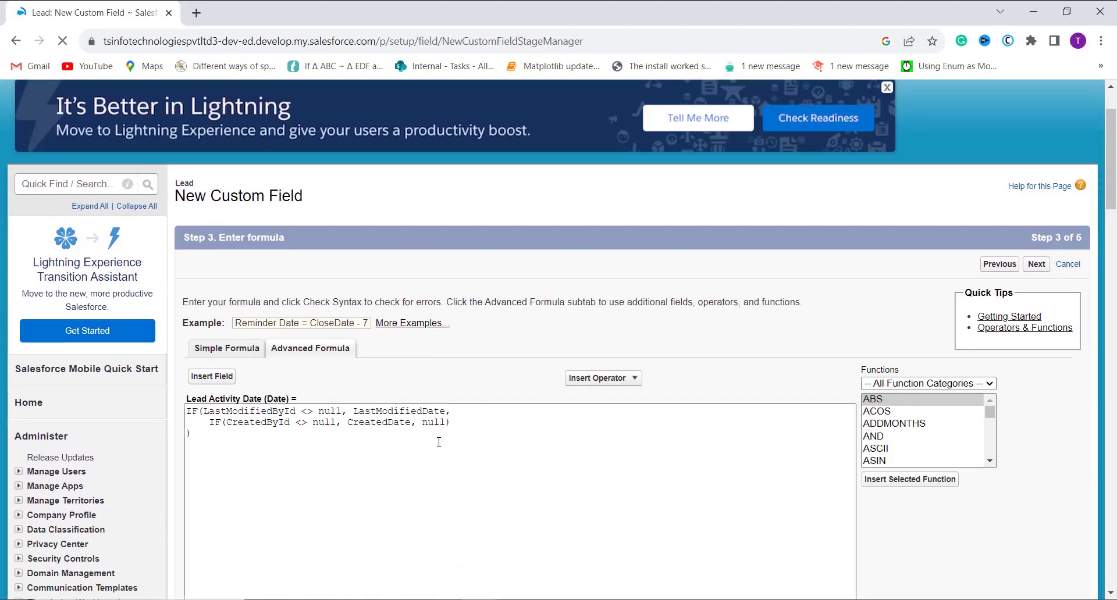
- With 'No syntax errors' confirmed, leave Description empty and advance to Step 4 of 5
{"action": "scroll", "coordinate": [439, 443], "scroll_direction": "down", "scroll_amount": 4}
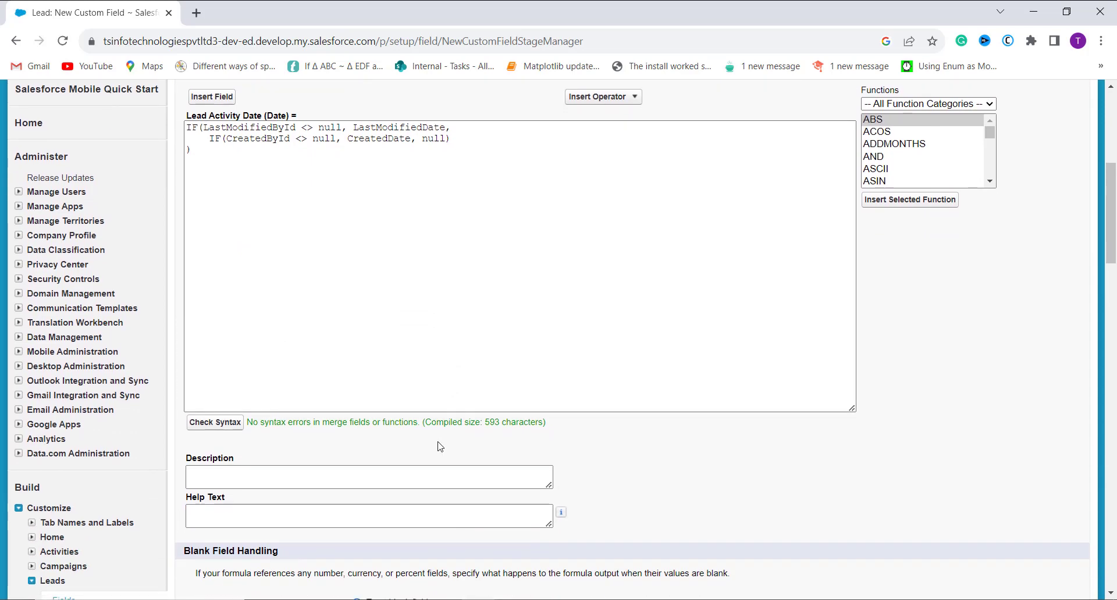
{"action": "left_click", "coordinate": [356, 475]}
{"action": "left_click", "coordinate": [356, 474]}
{"action": "scroll", "coordinate": [349, 482], "scroll_direction": "down", "scroll_amount": 3}
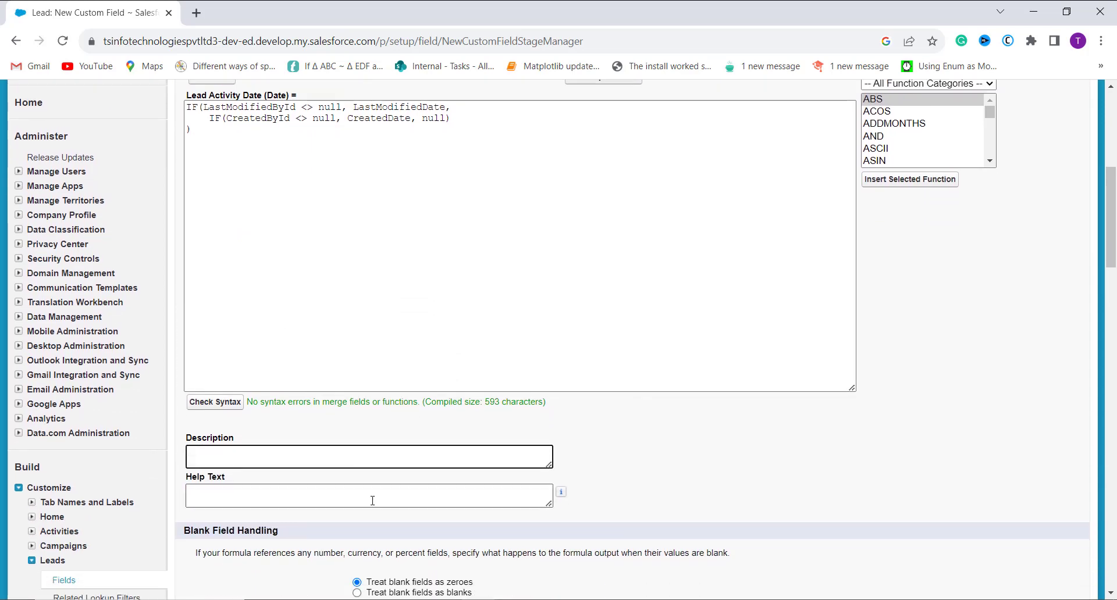
{"action": "scroll", "coordinate": [506, 423], "scroll_direction": "up", "scroll_amount": 5}
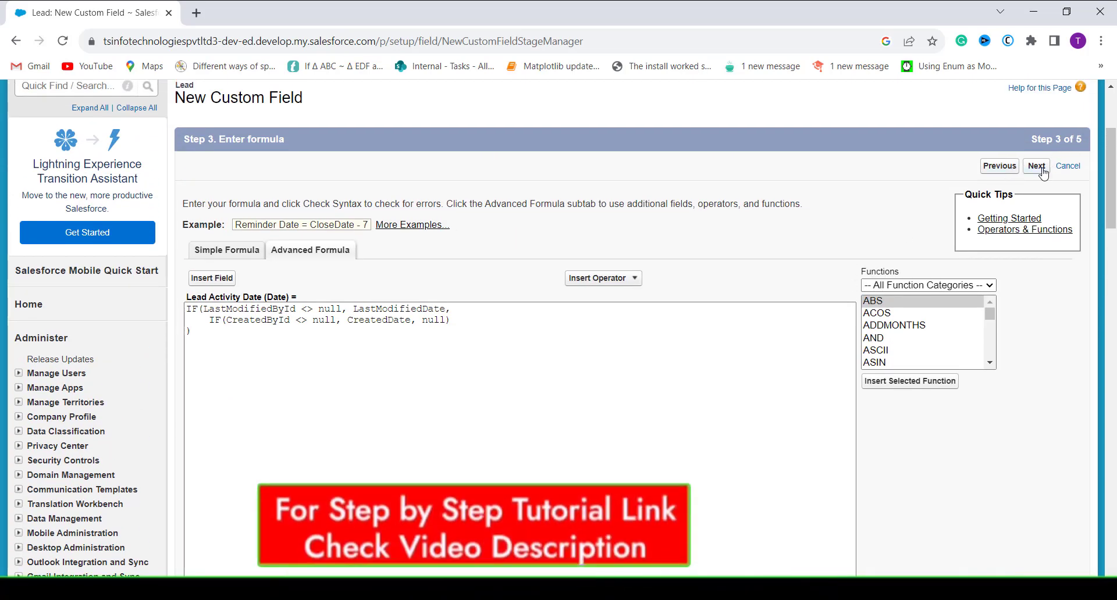
{"action": "left_click", "coordinate": [1036, 166]}
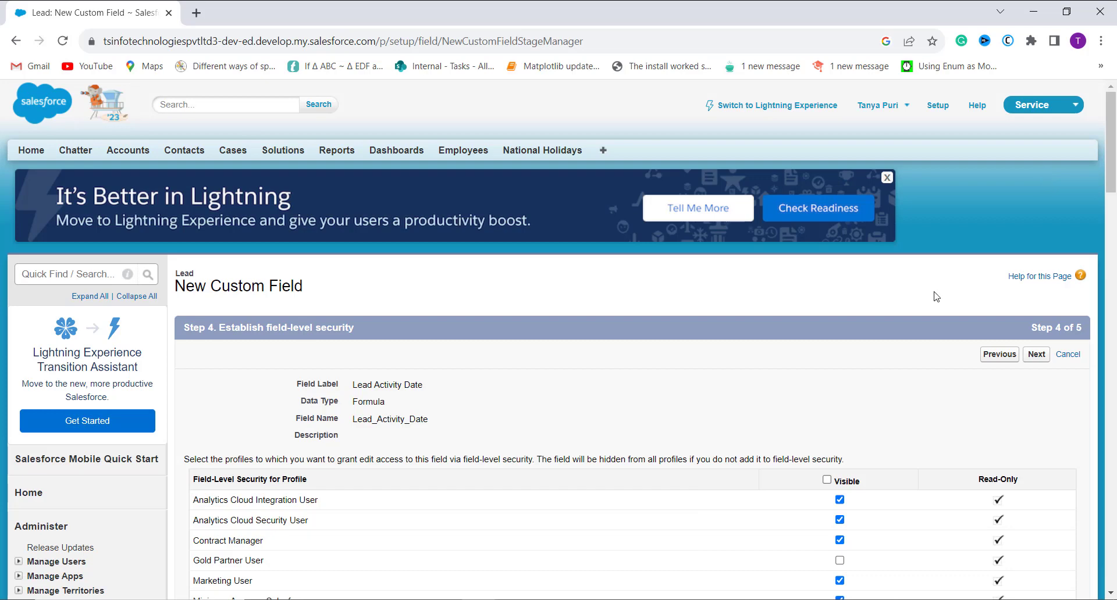
- Make Lead Activity Date visible to all profiles, keep every Lead page layout, and save
{"action": "left_click", "coordinate": [827, 480]}
{"action": "left_click", "coordinate": [1046, 356]}
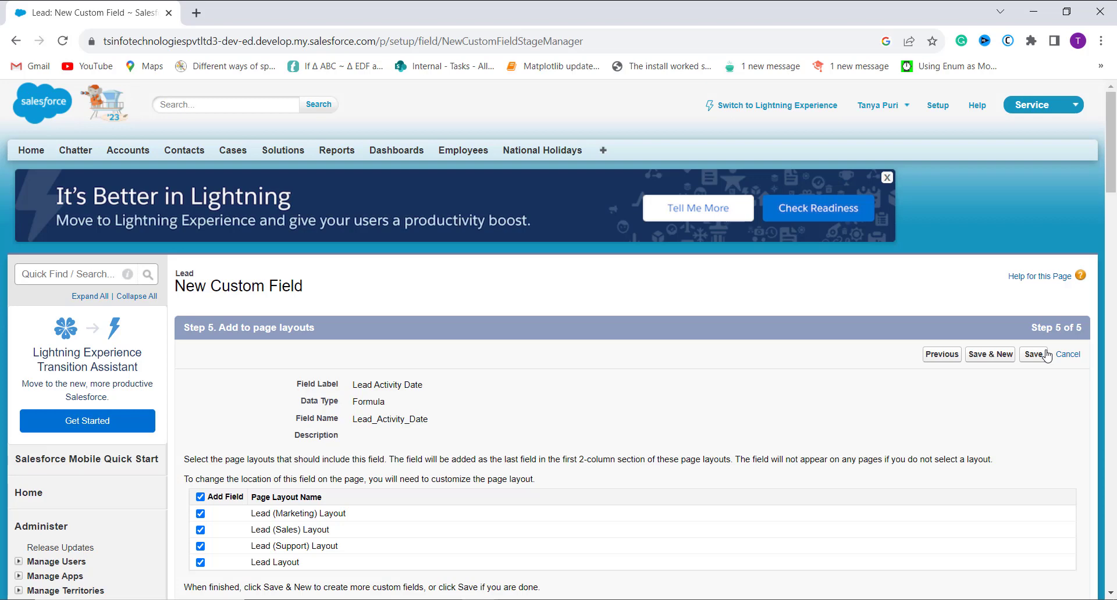
{"action": "left_click", "coordinate": [1046, 356]}
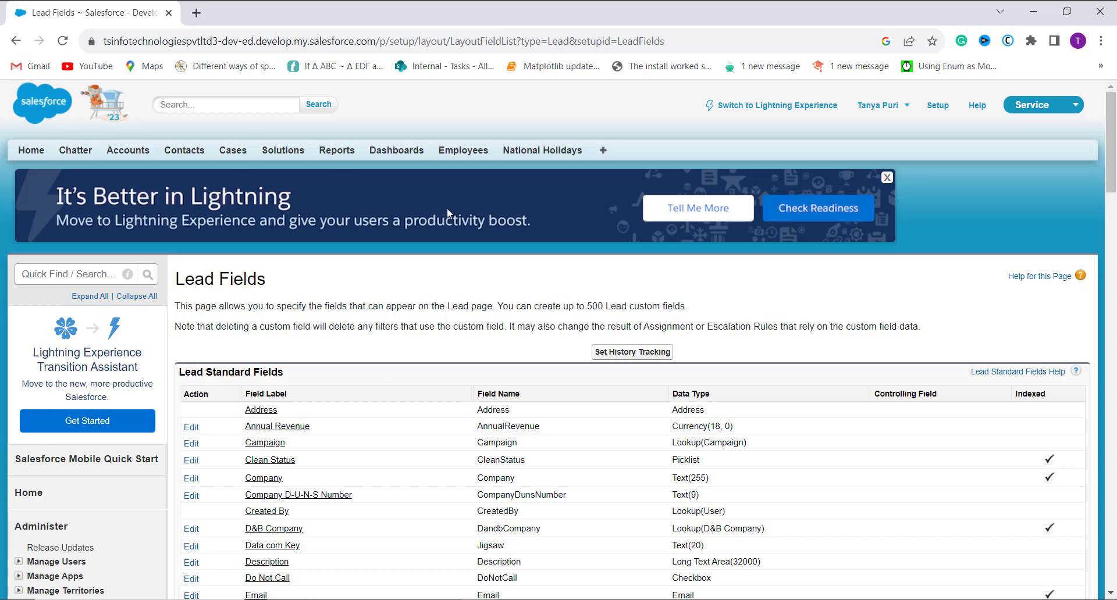
- Open a recent lead from the Leads tab and confirm its Lead Activity Date reads 7/2/2023
{"action": "left_click", "coordinate": [604, 151]}
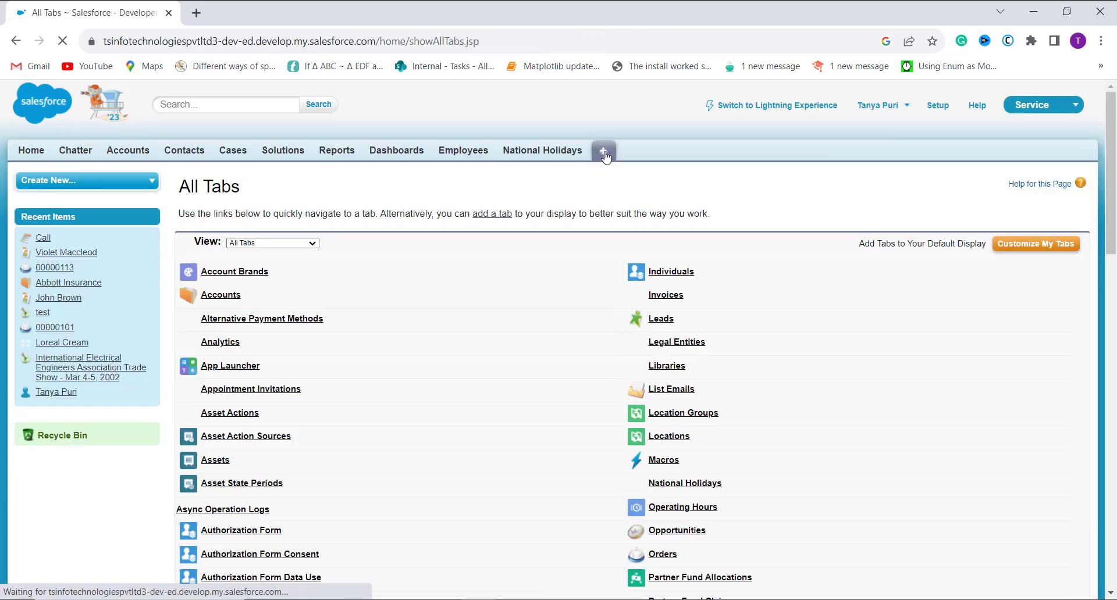
{"action": "left_click", "coordinate": [660, 319]}
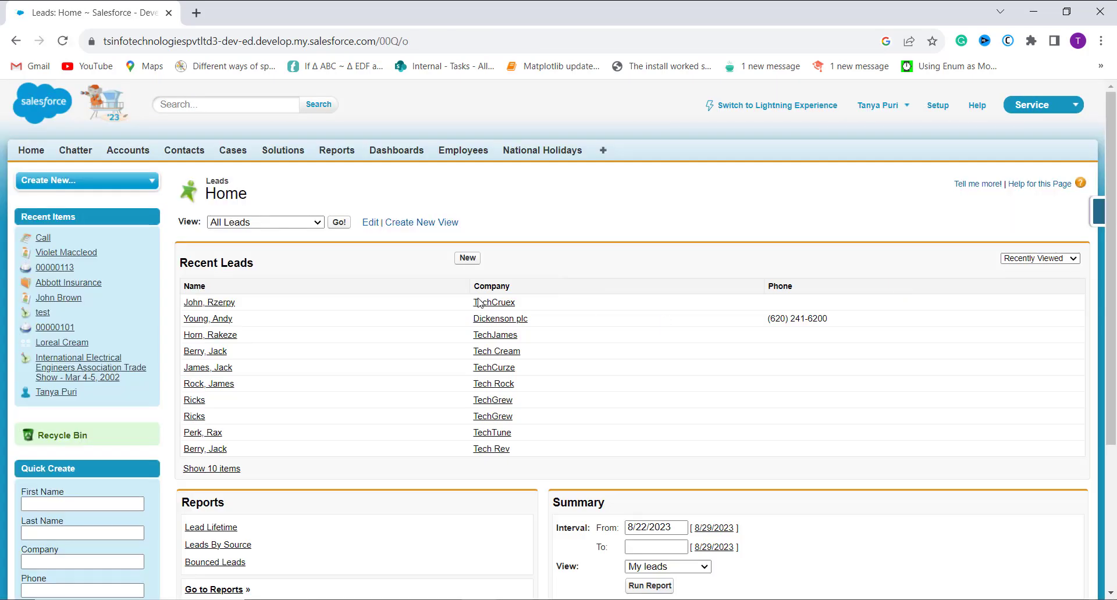
{"action": "left_click", "coordinate": [232, 304]}
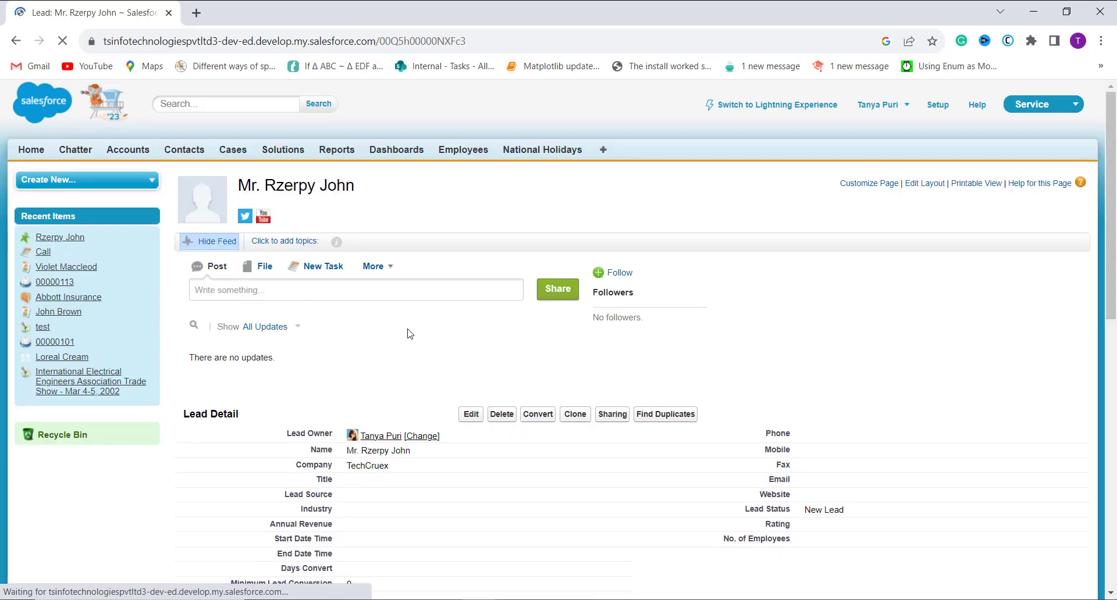
{"action": "scroll", "coordinate": [378, 397], "scroll_direction": "down", "scroll_amount": 7}
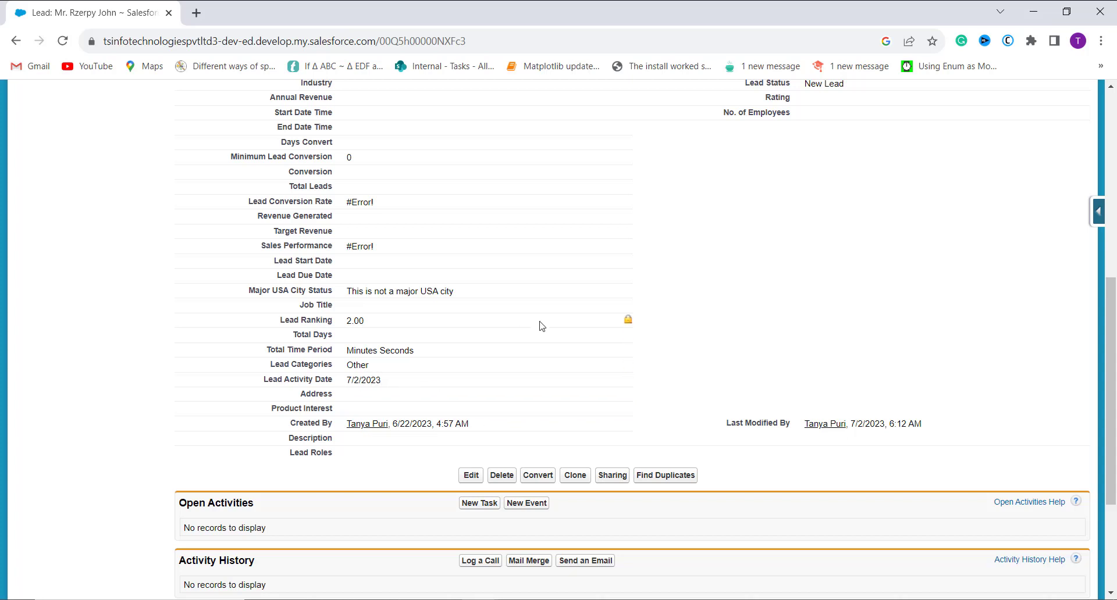
{"action": "scroll", "coordinate": [538, 327], "scroll_direction": "up", "scroll_amount": 3}
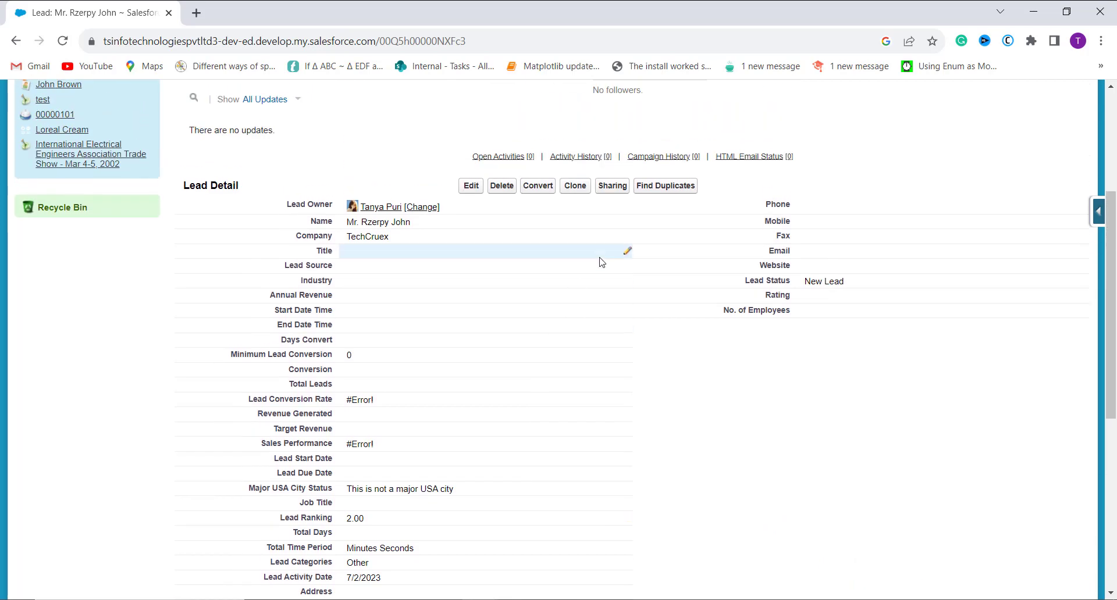
{"action": "scroll", "coordinate": [594, 266], "scroll_direction": "up", "scroll_amount": 3}
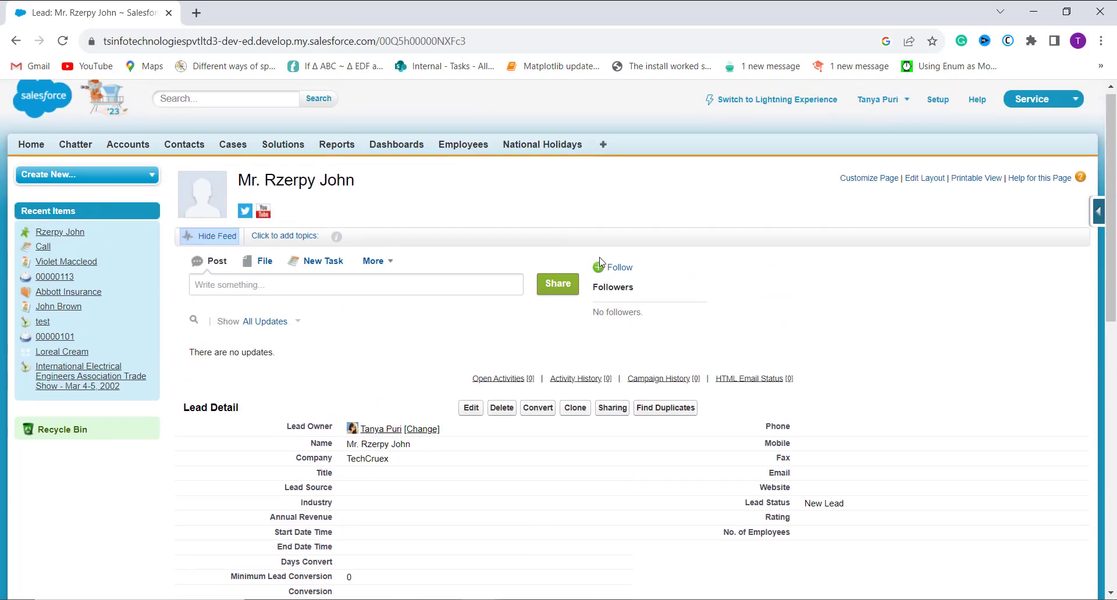